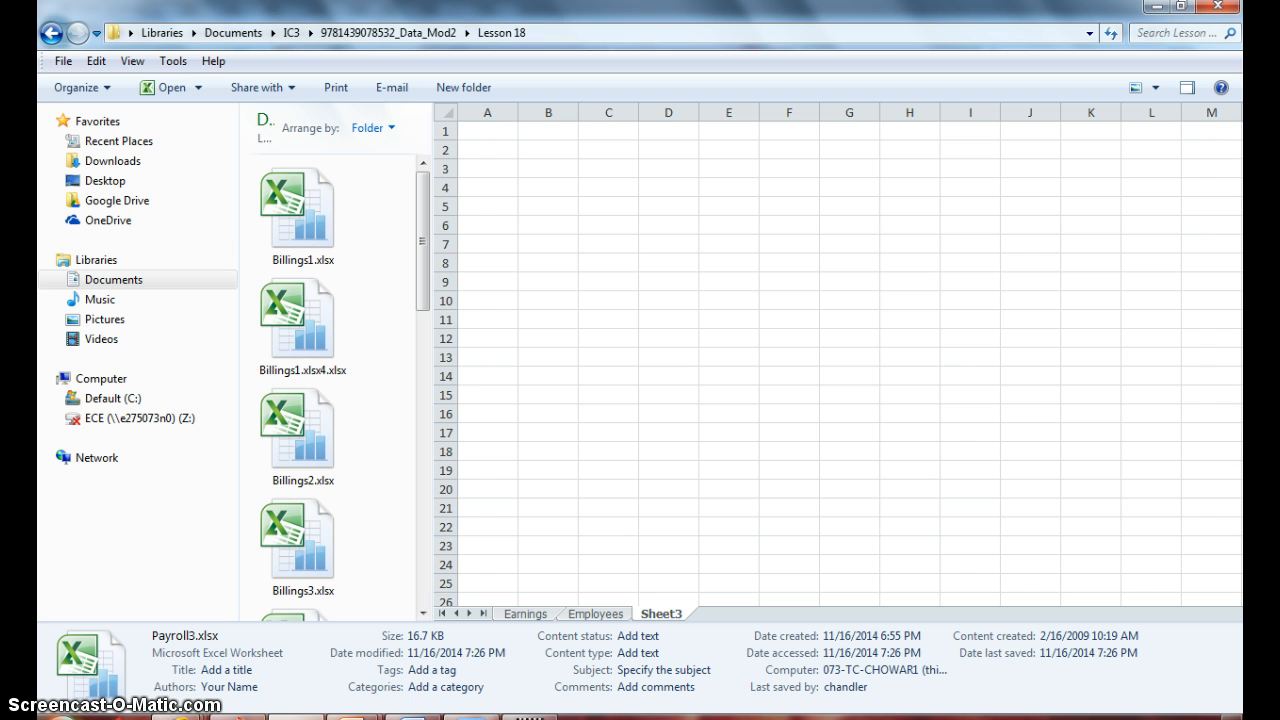
Step: Open the workbook Payroll3.xlsx from the Lesson 18 folder
click(422, 613)
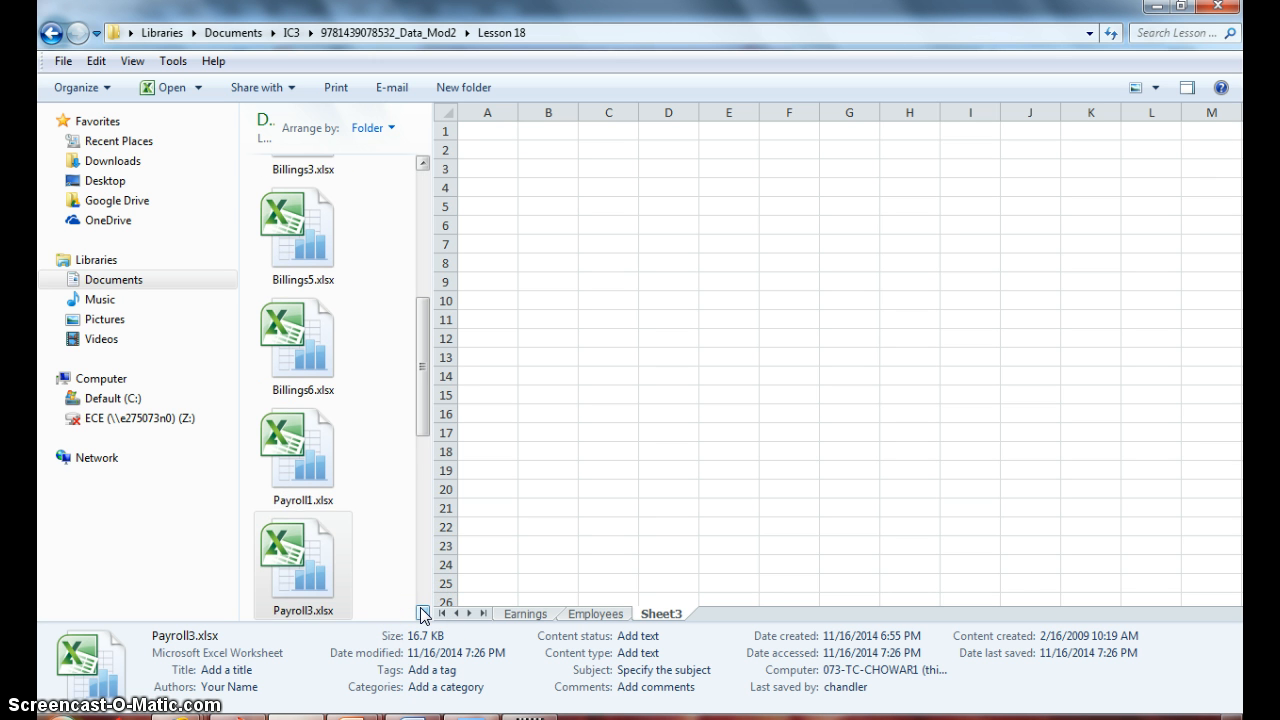
click(299, 445)
double_click(299, 445)
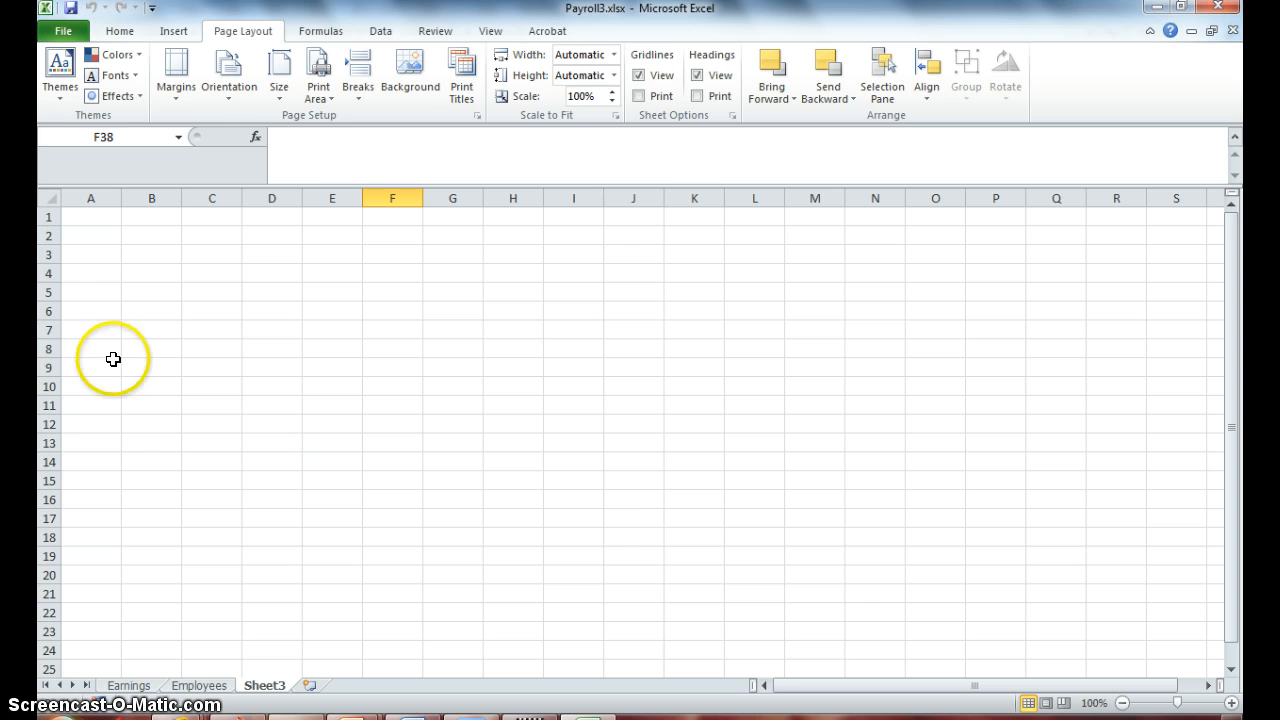
Step: Save a copy of the workbook as Payroll4 in the same folder, keeping the Excel Workbook format
click(64, 36)
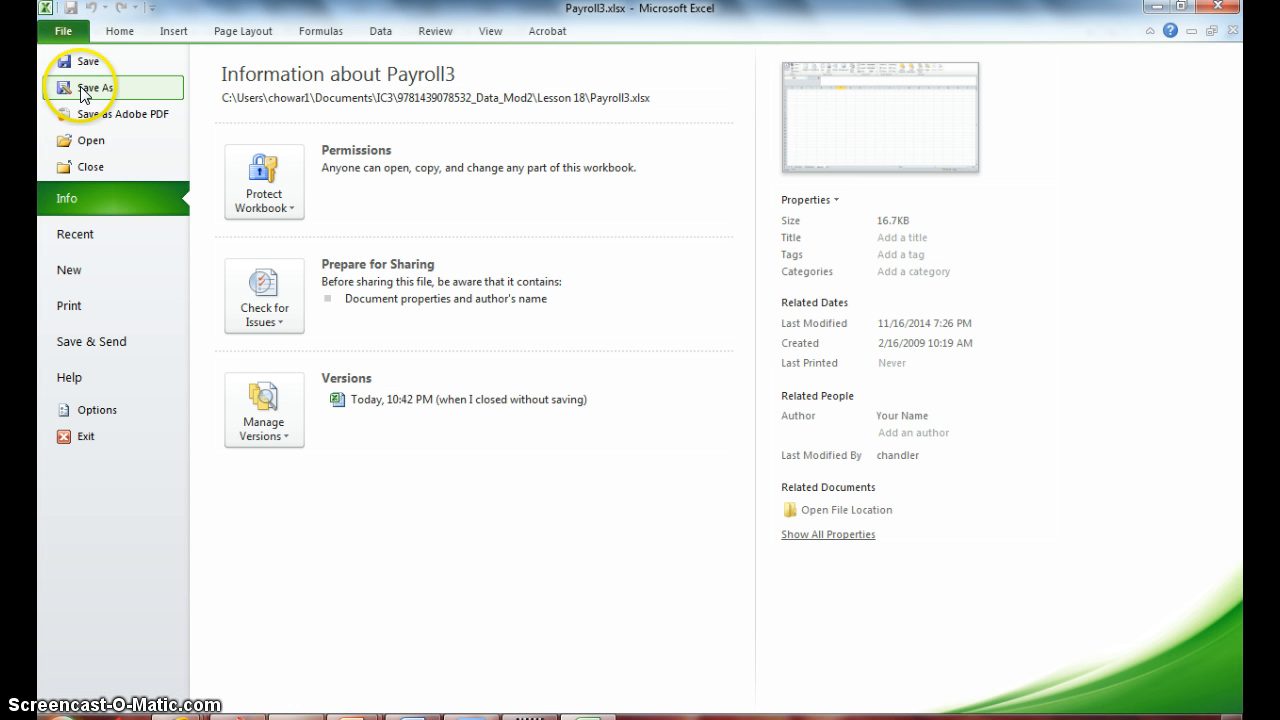
click(80, 87)
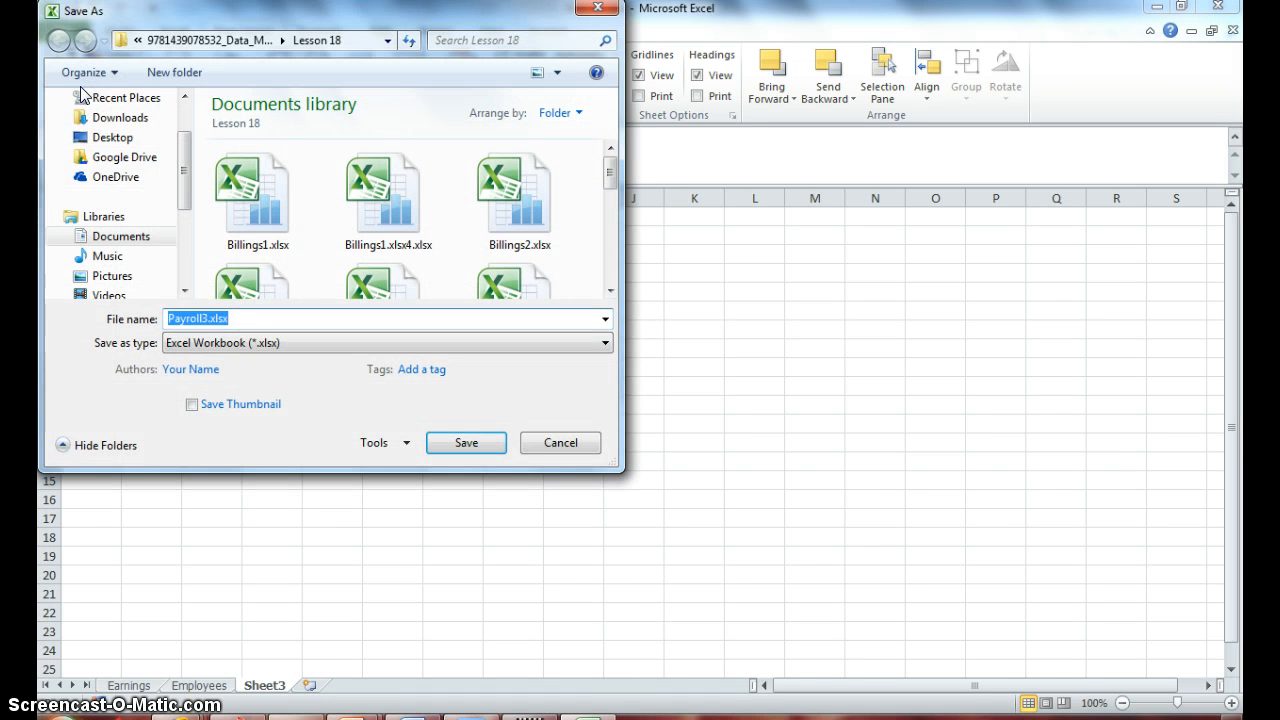
key(End)
key(BackSpace)
key(BackSpace)
key(BackSpace)
key(BackSpace)
key(BackSpace)
key(BackSpace)
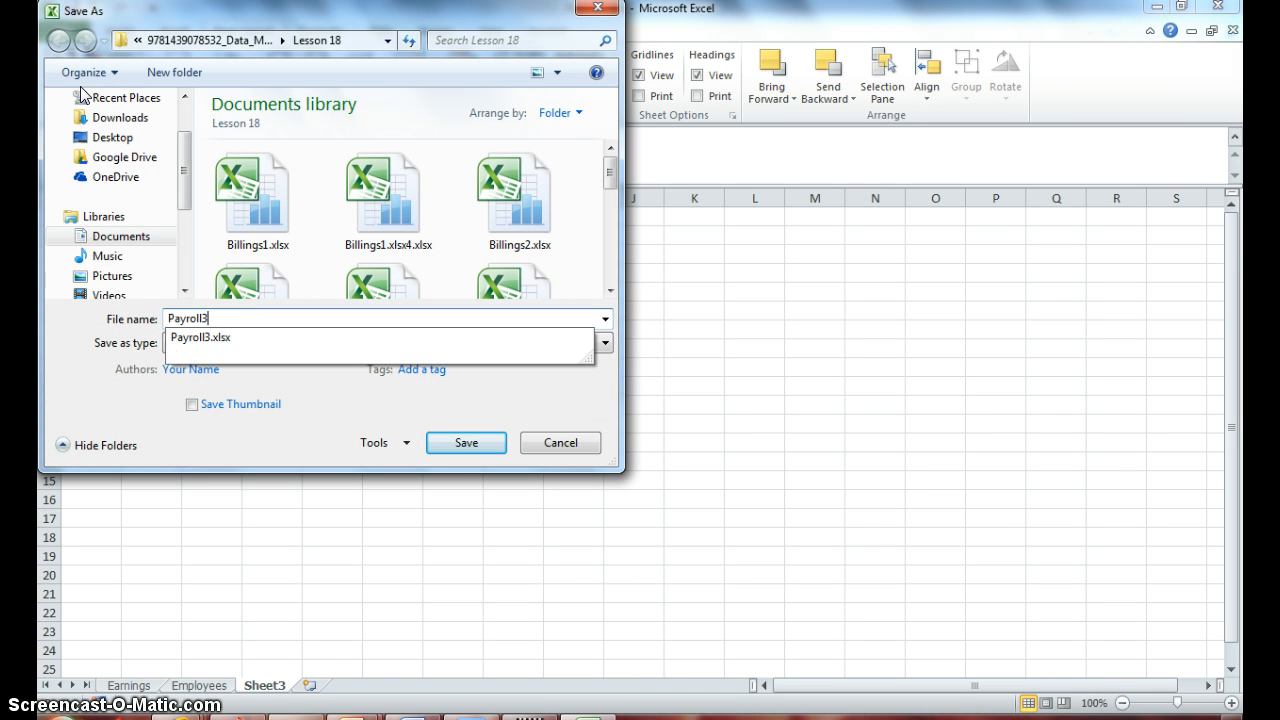
text(4)
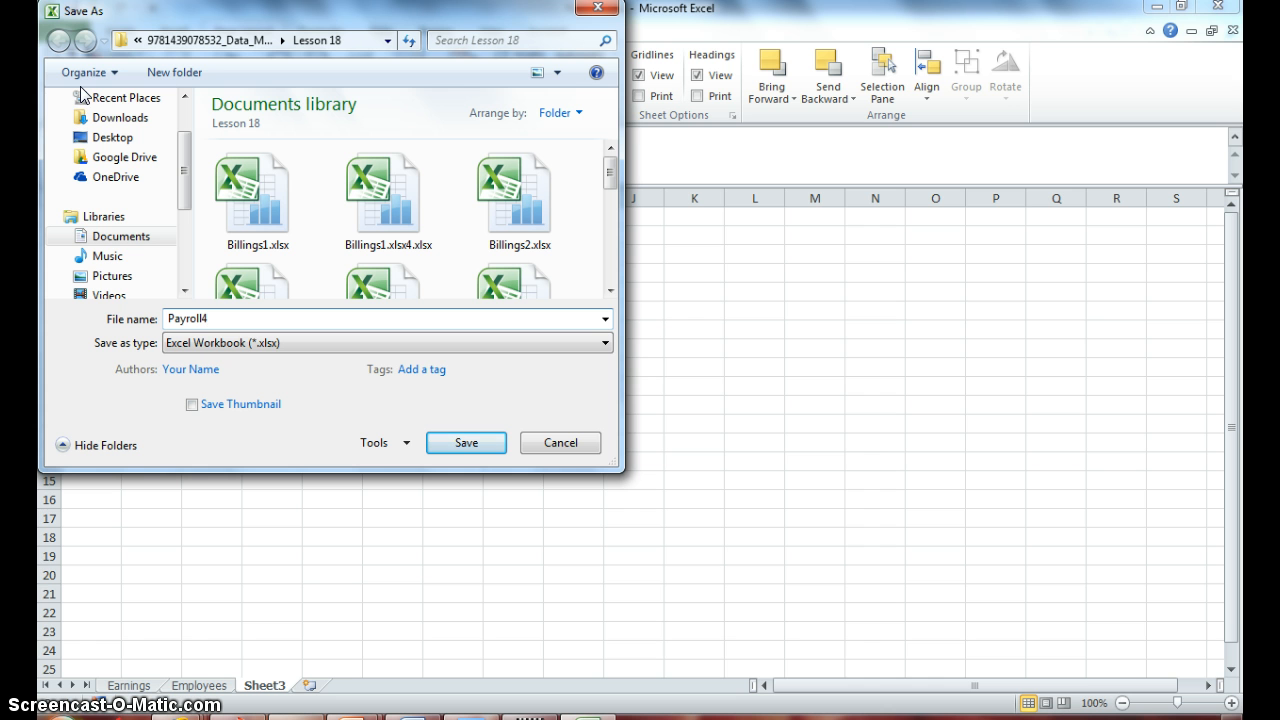
click(465, 446)
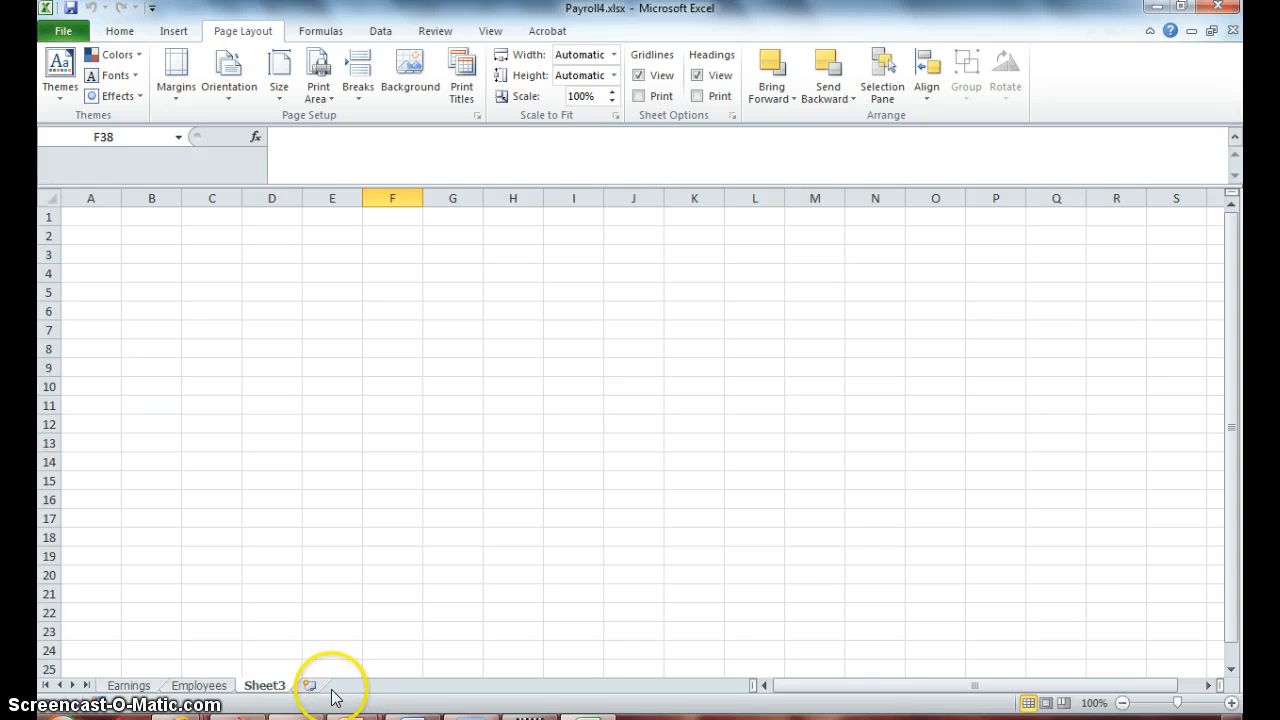
Step: Show the Employees sheet in Page Break Preview and look over where its pages break
click(200, 686)
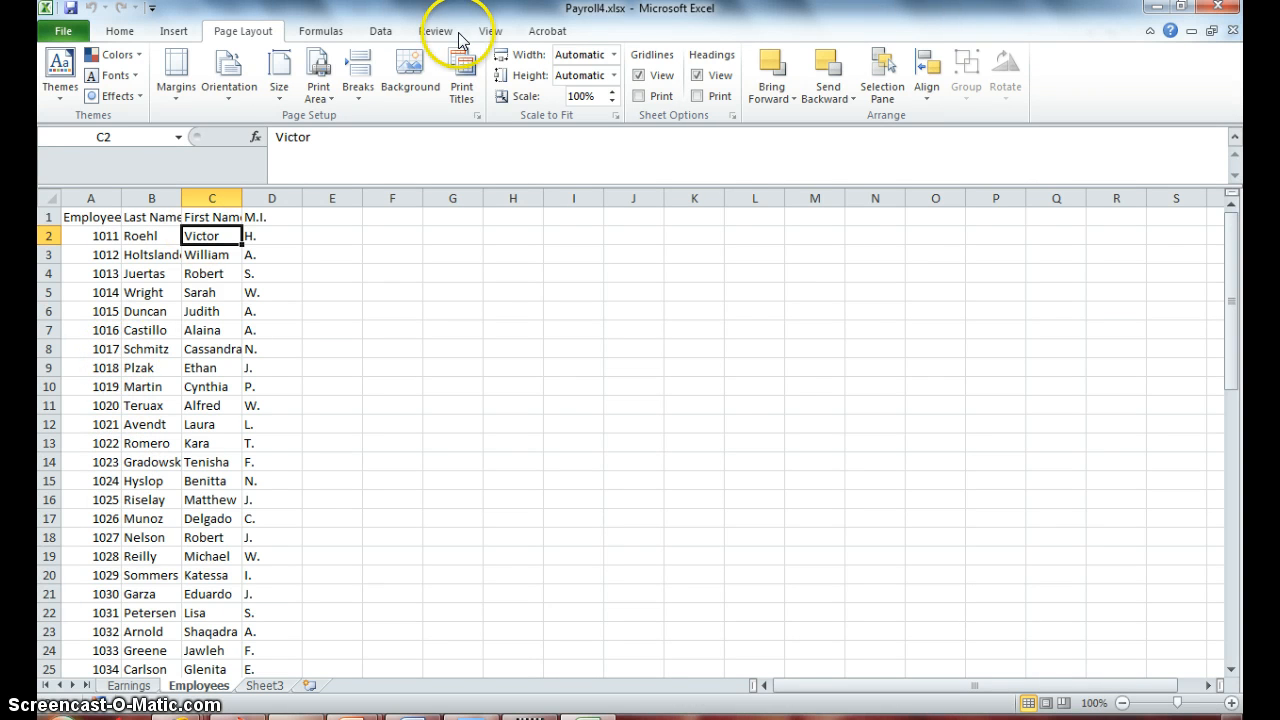
click(489, 31)
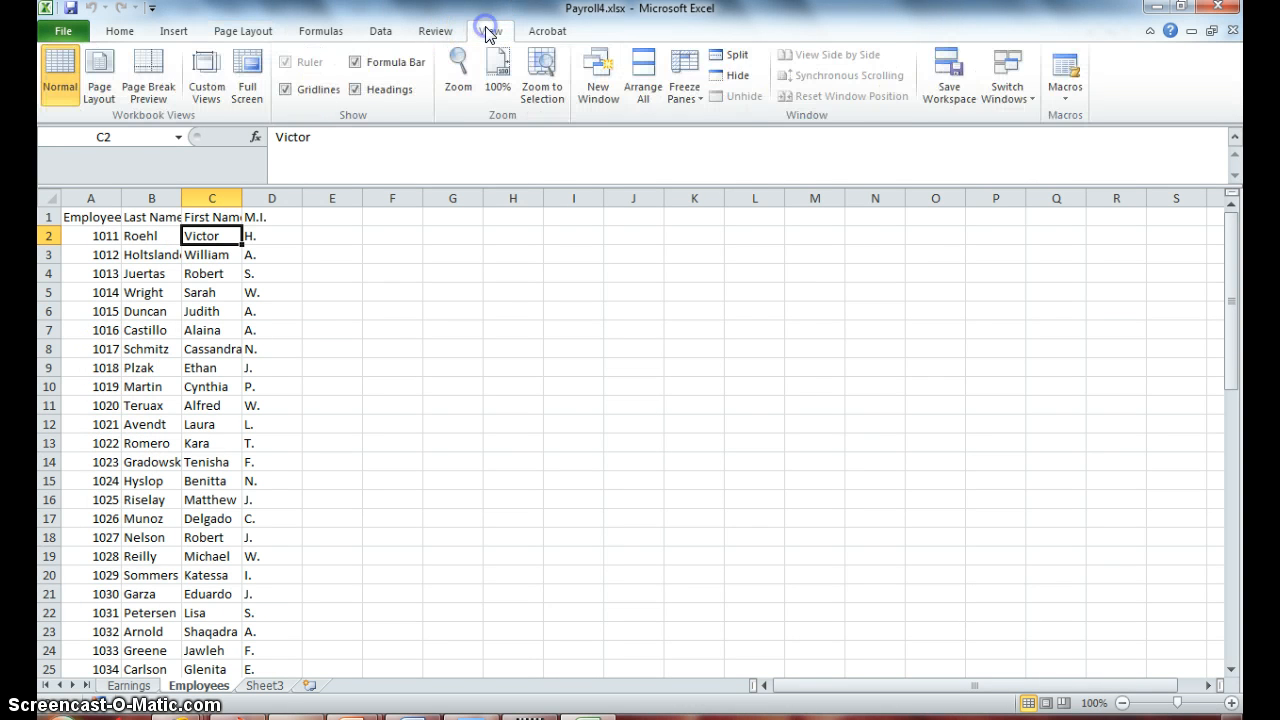
click(147, 72)
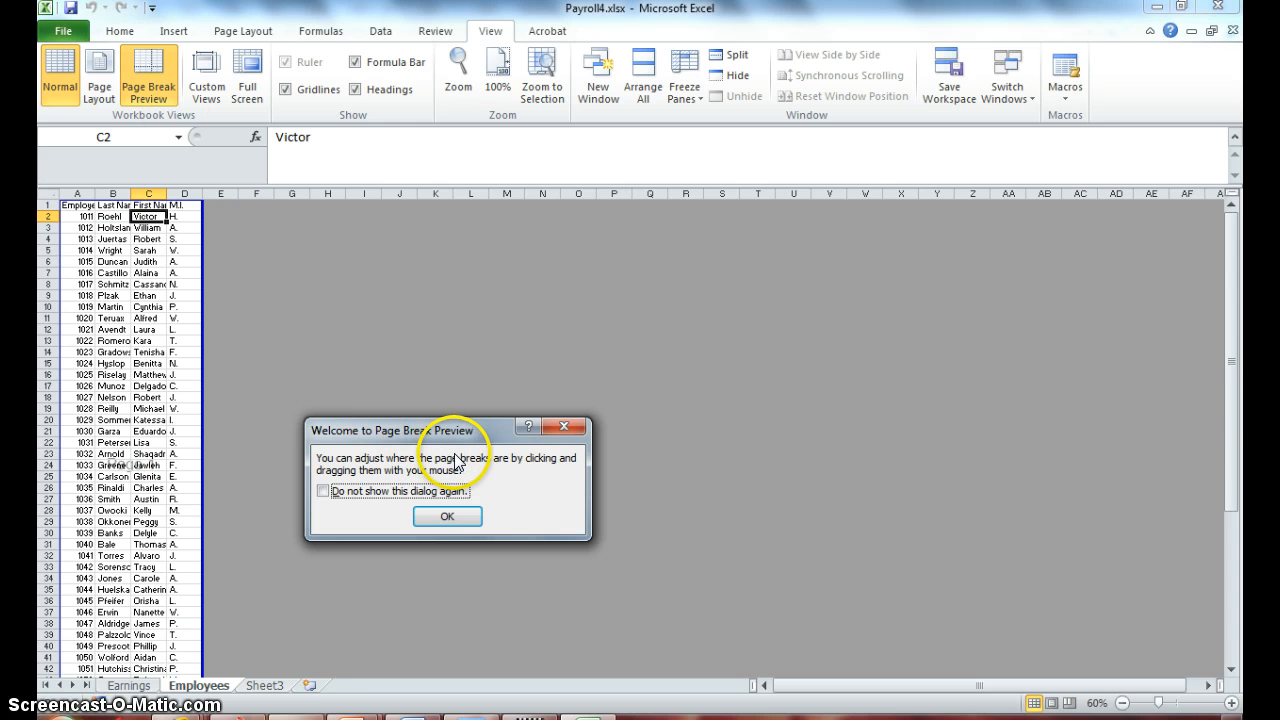
click(449, 517)
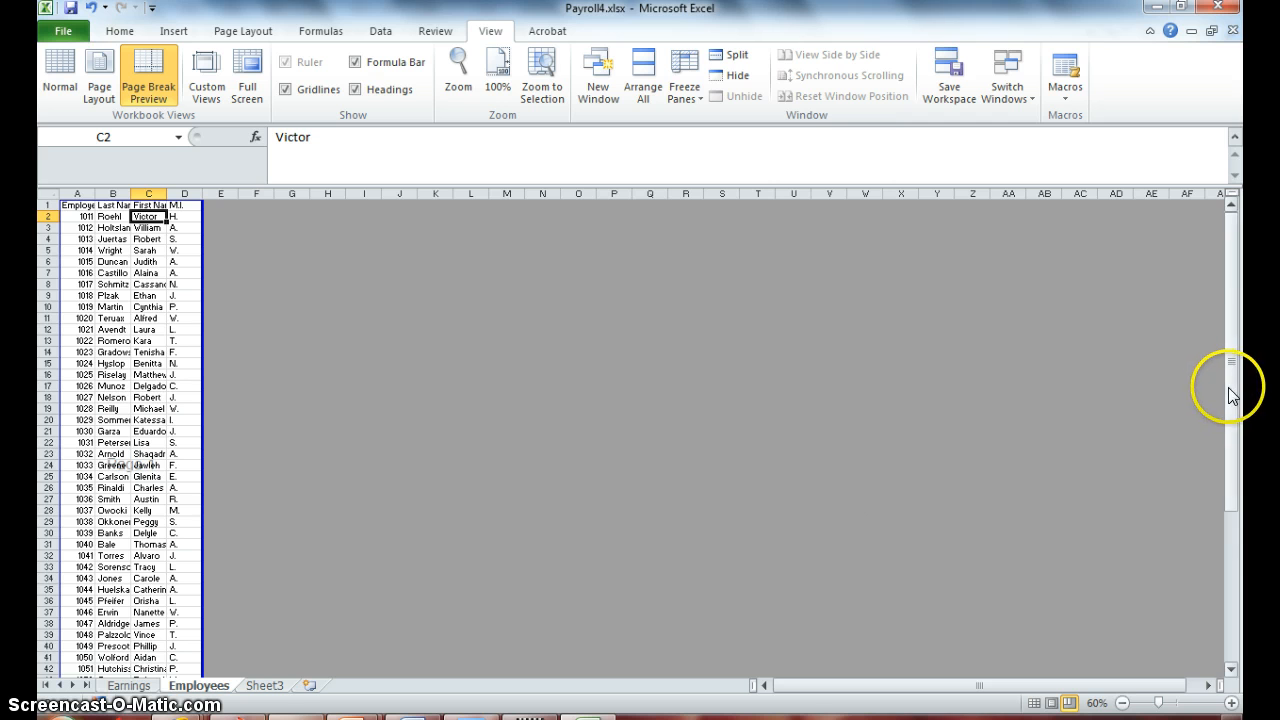
drag(1226, 387, 1222, 459)
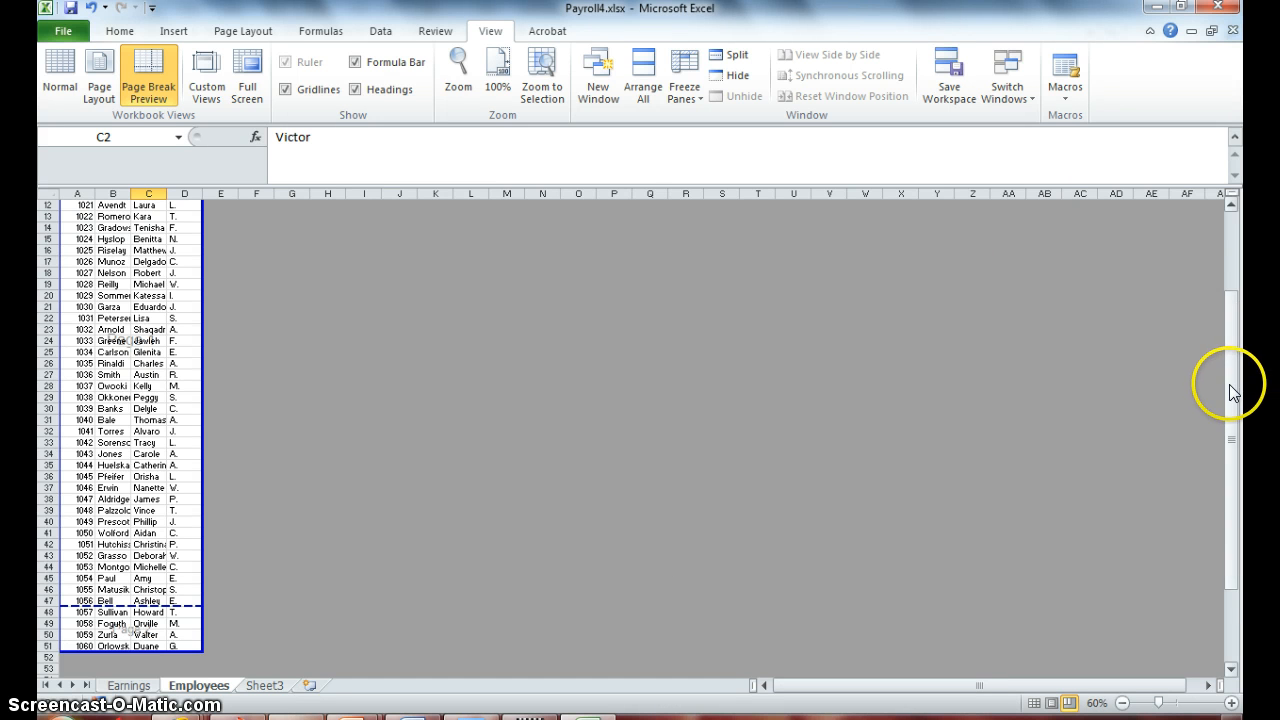
drag(1230, 390, 1229, 277)
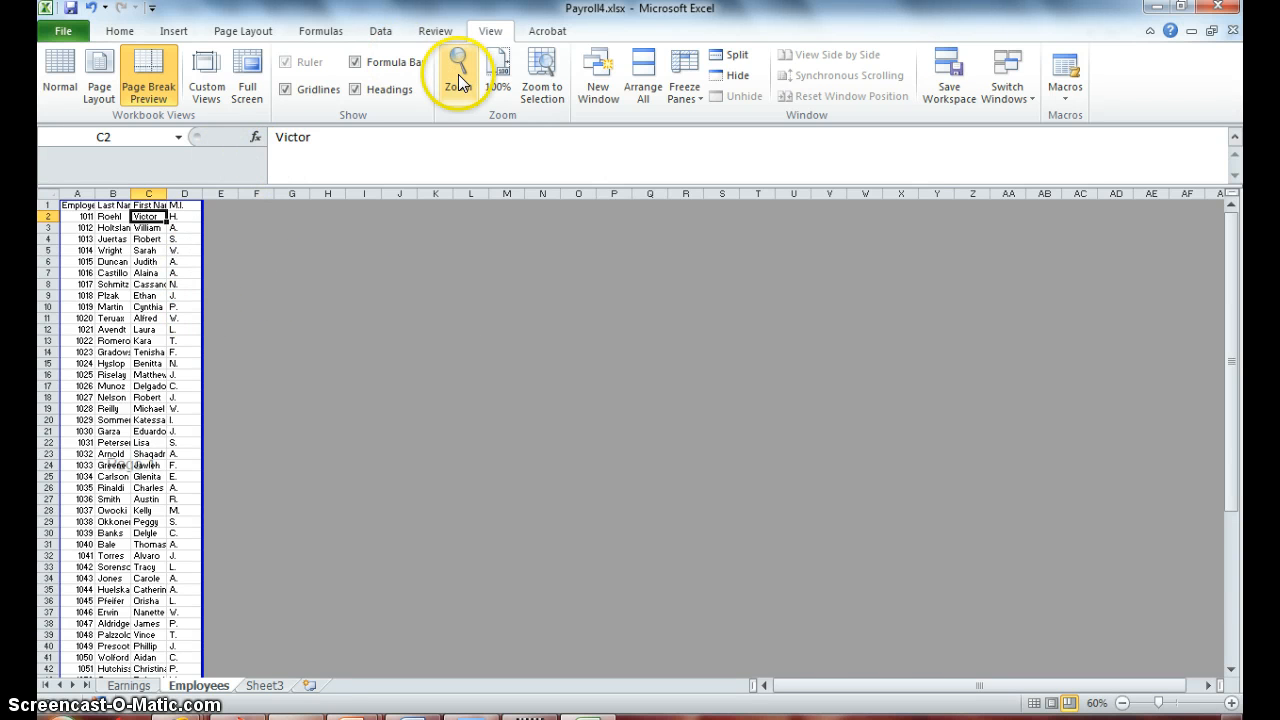
Step: Set the Employees sheet's orientation to Portrait and check the page settings in Page Setup
click(236, 38)
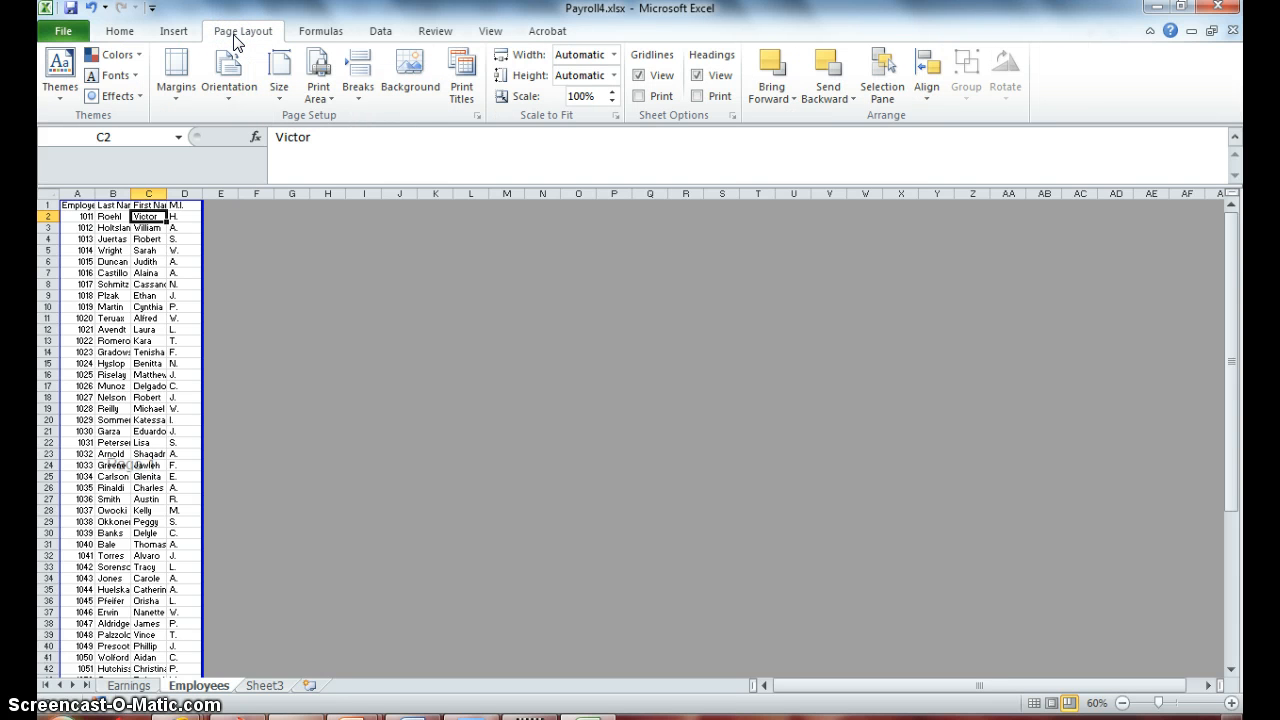
click(227, 96)
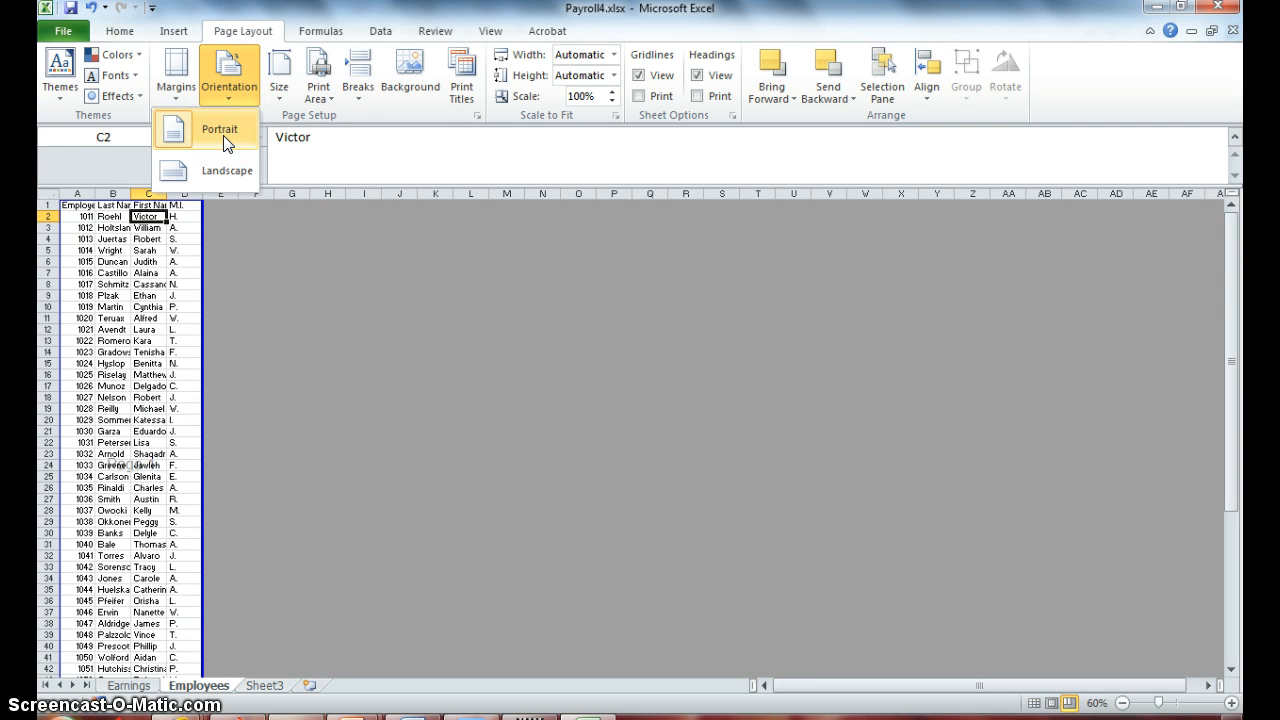
click(229, 132)
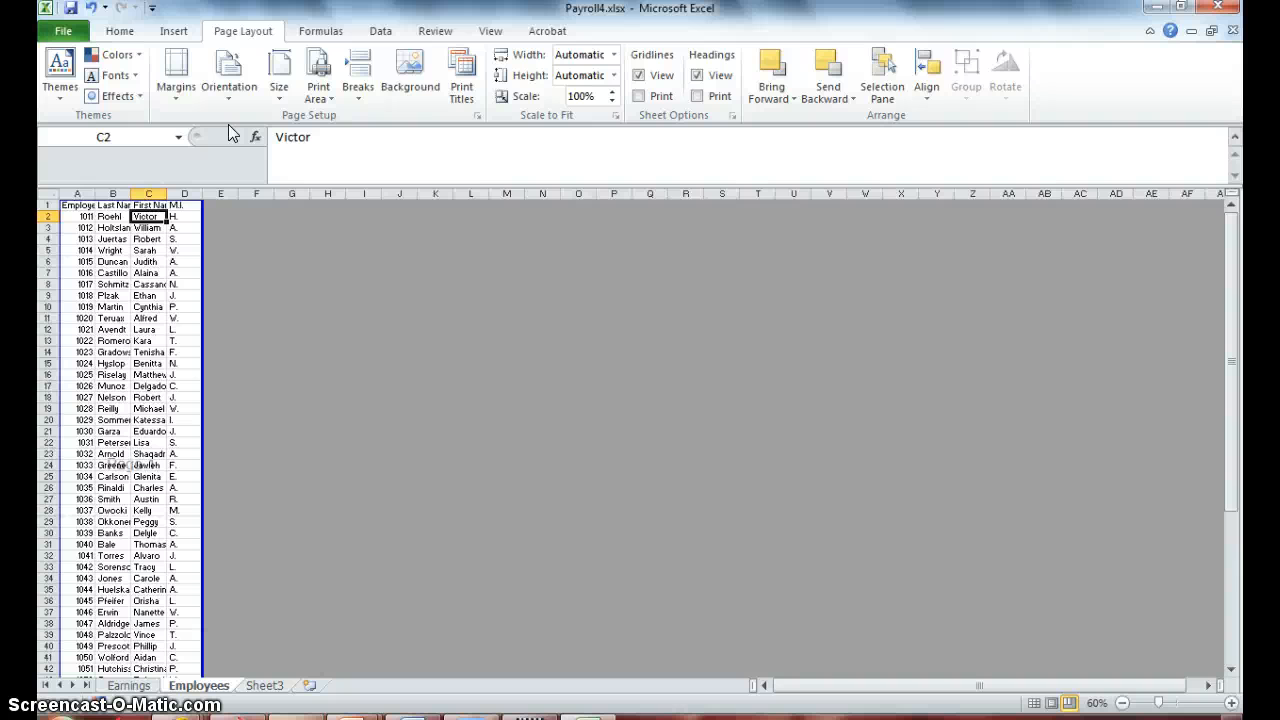
click(479, 116)
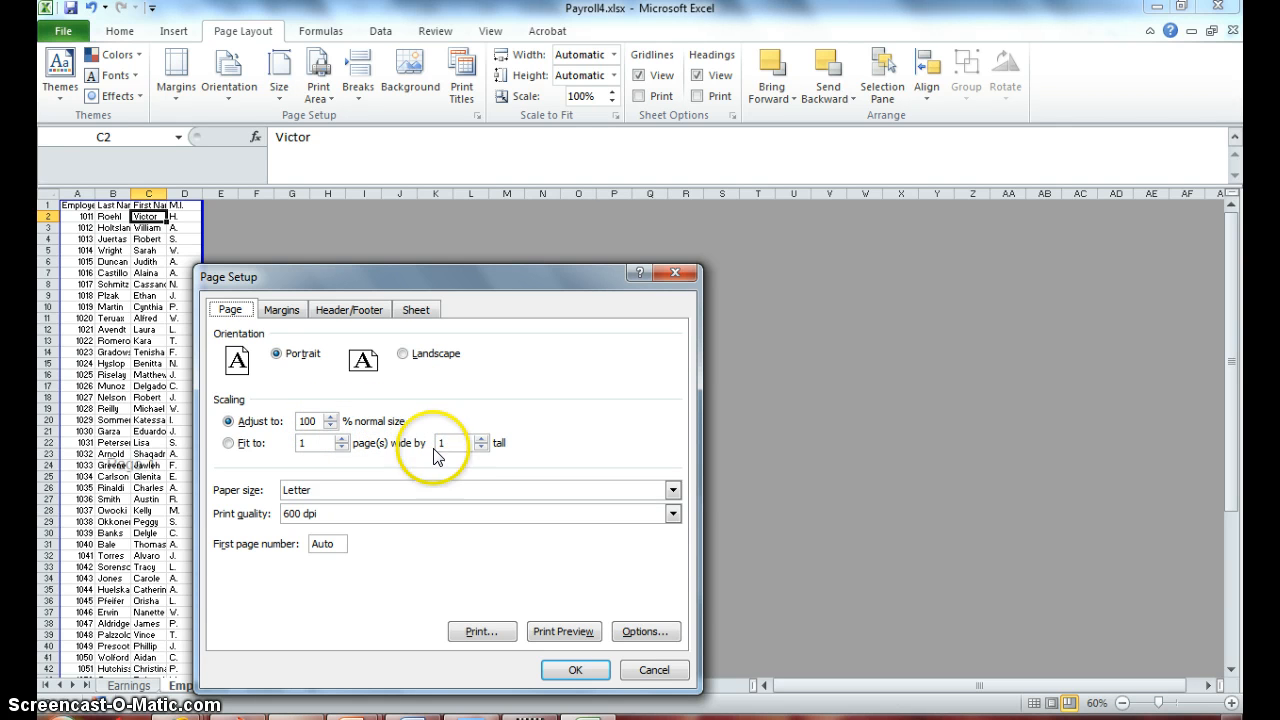
click(565, 671)
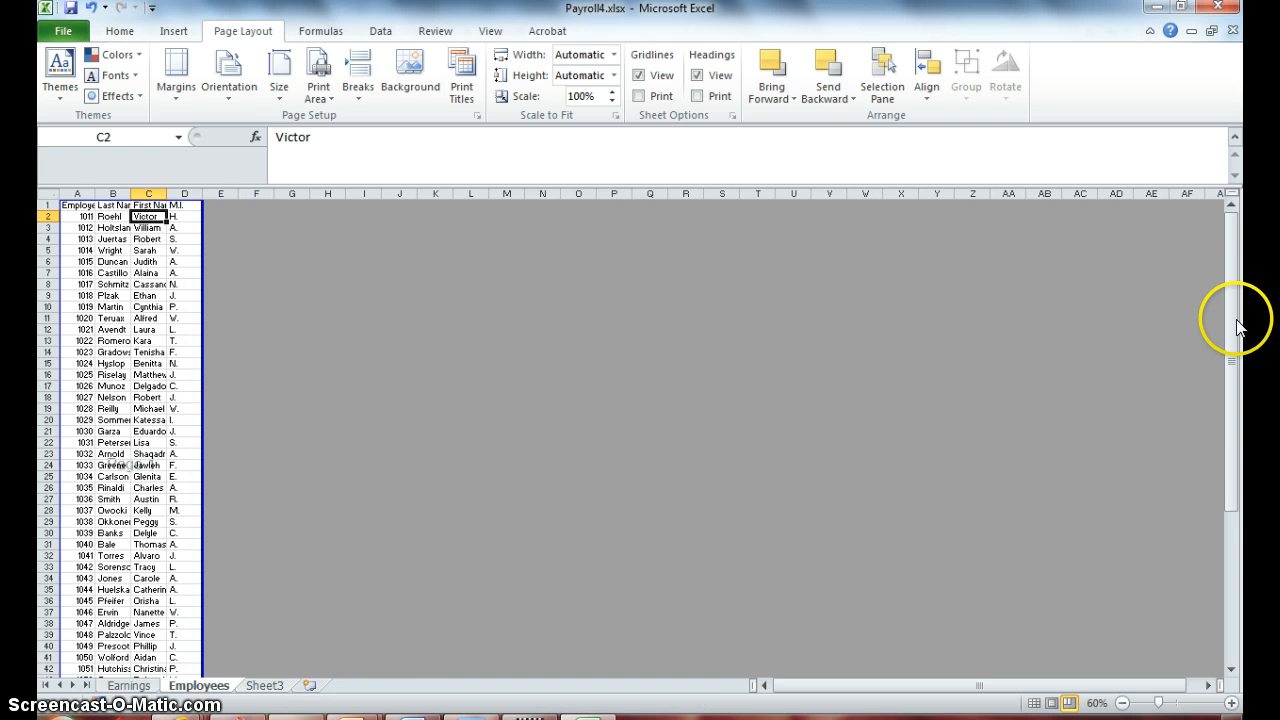
Step: Move the horizontal page break up so that it falls between rows 44 and 45
drag(1233, 322, 1223, 438)
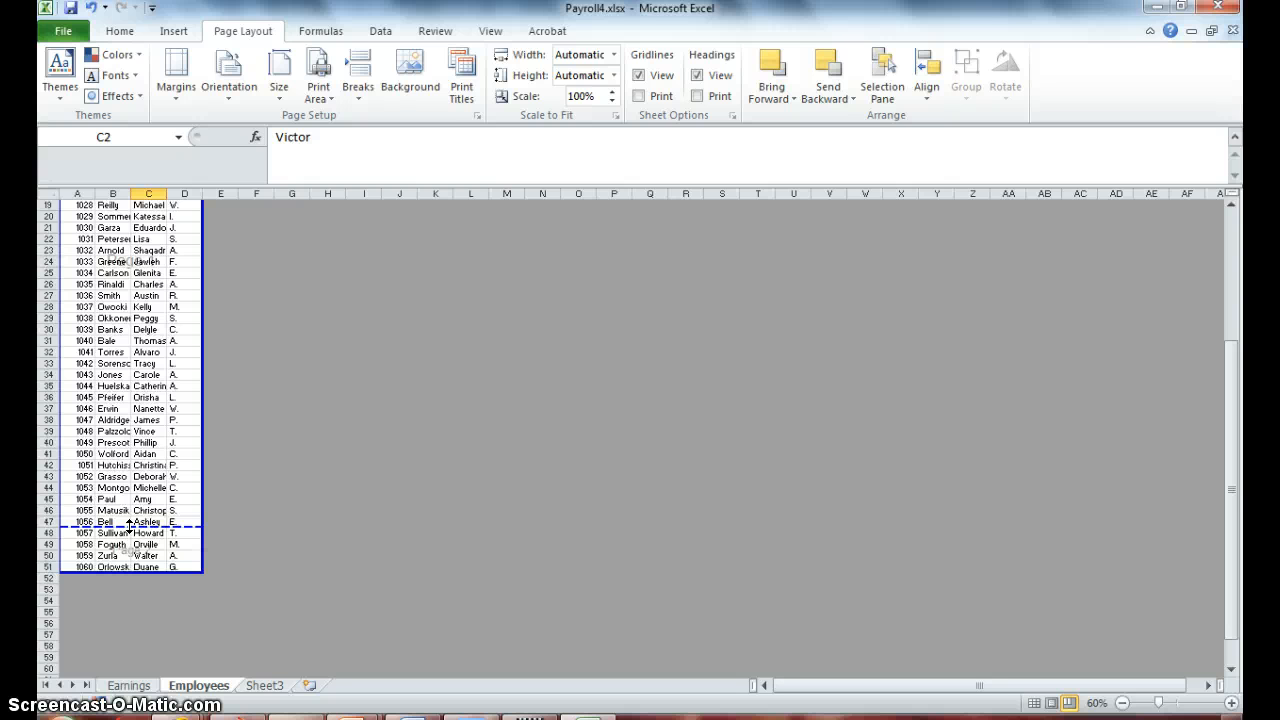
drag(130, 525, 129, 518)
drag(129, 512, 128, 495)
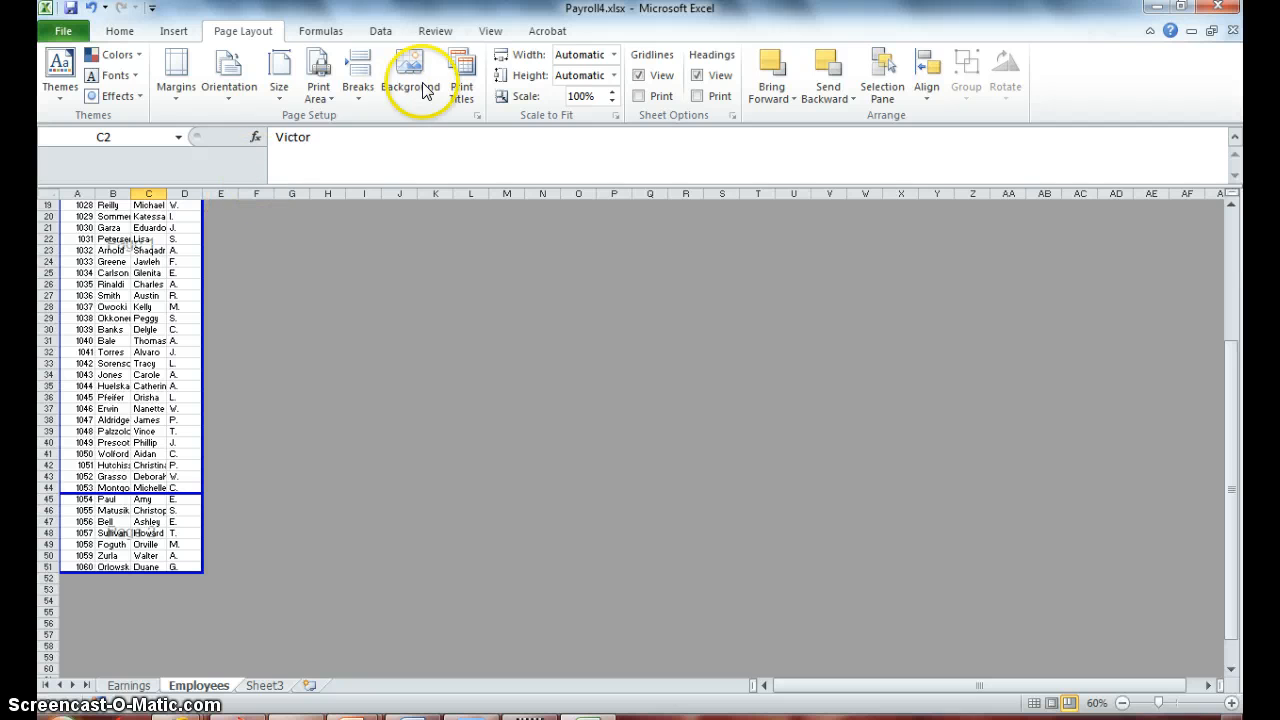
Step: Return the Employees sheet to Normal view and check the page break near the end of the list
click(489, 31)
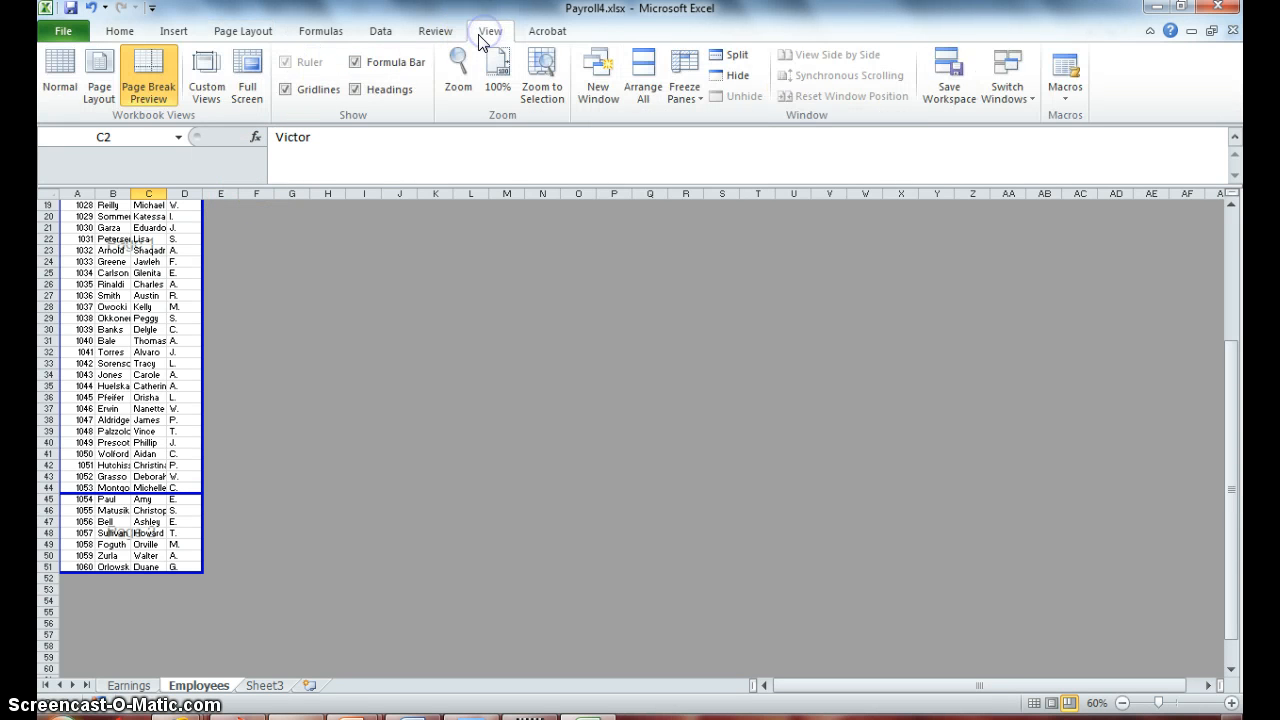
click(55, 75)
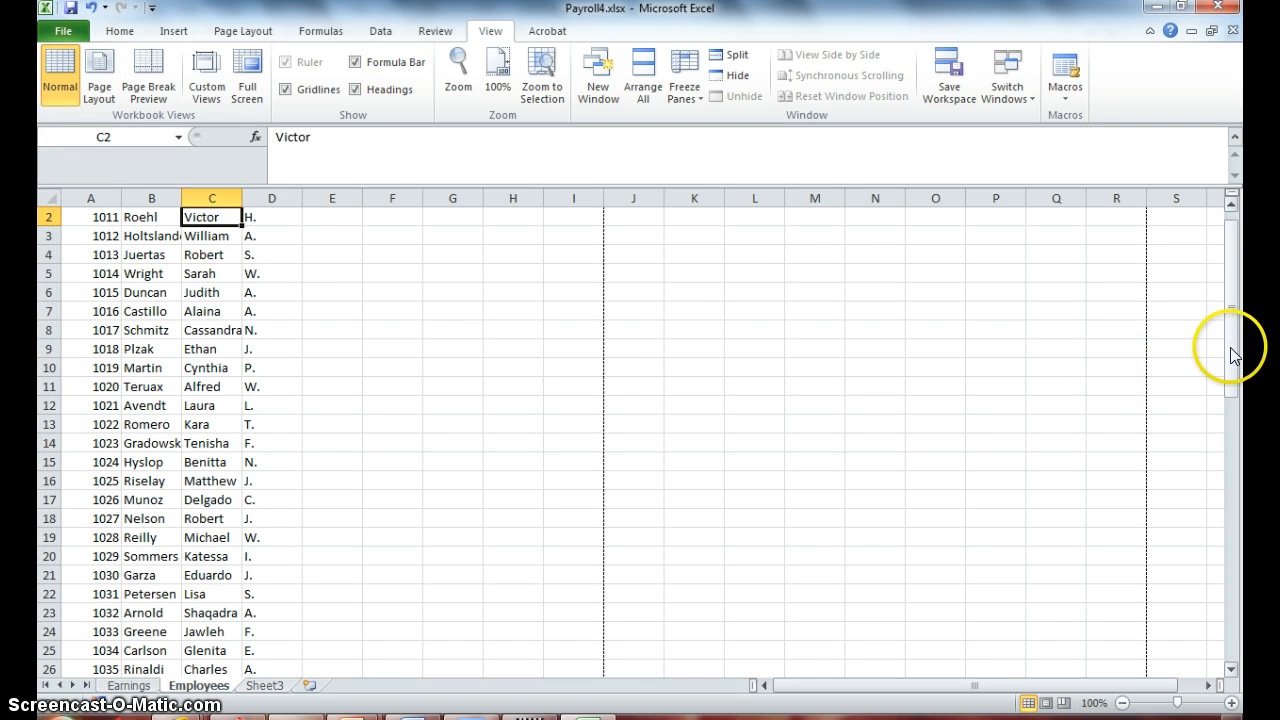
drag(1233, 356, 1236, 585)
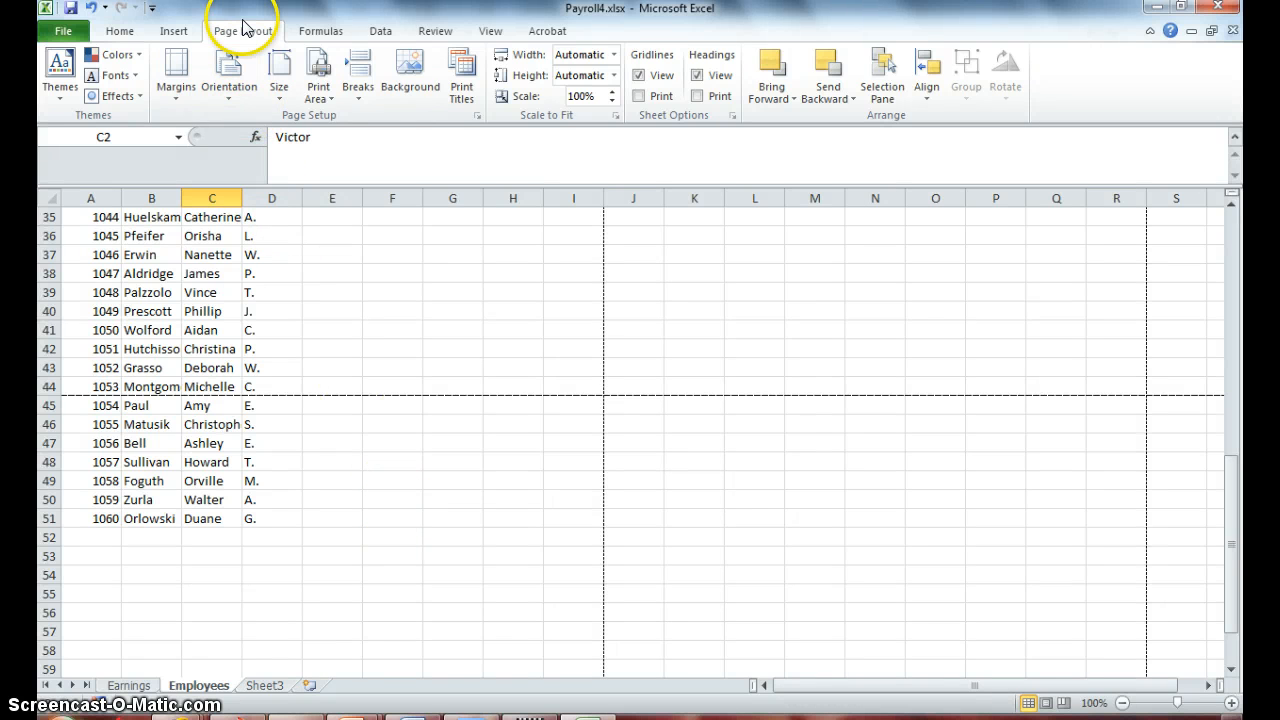
Step: Change the Employees sheet's orientation to Landscape and inspect the page break below row 34, selecting cell A34
click(224, 98)
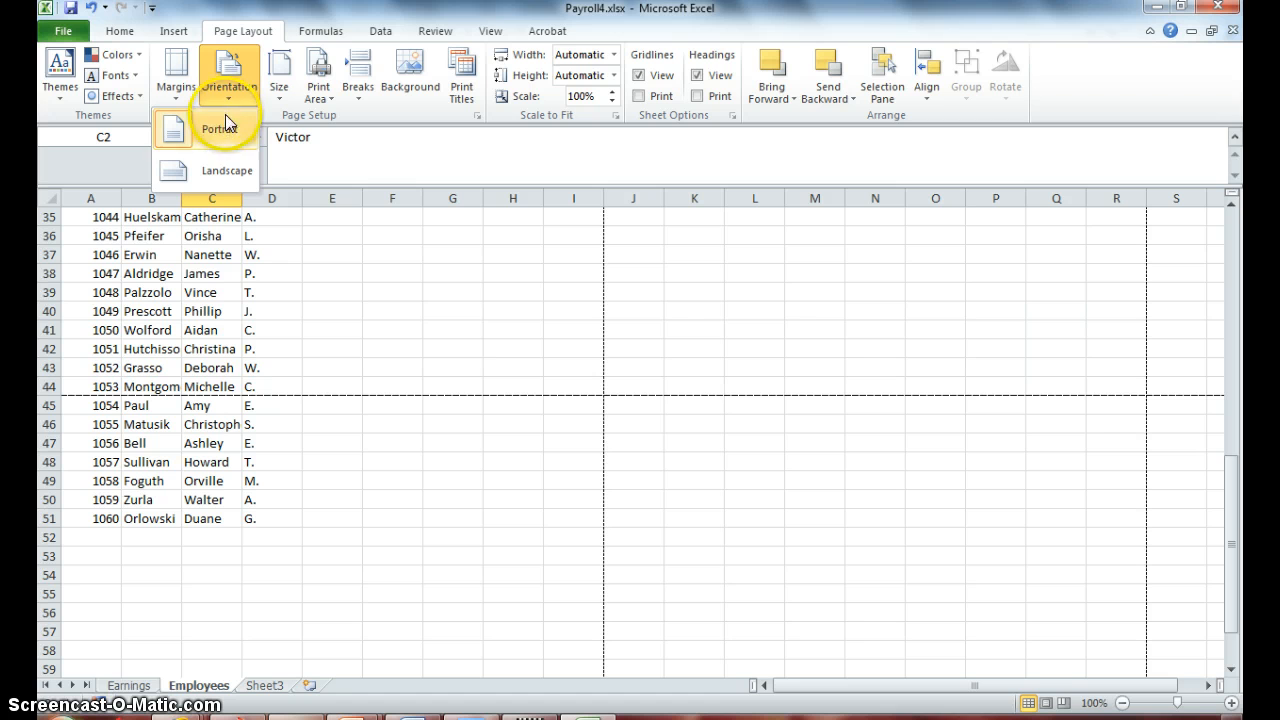
click(228, 170)
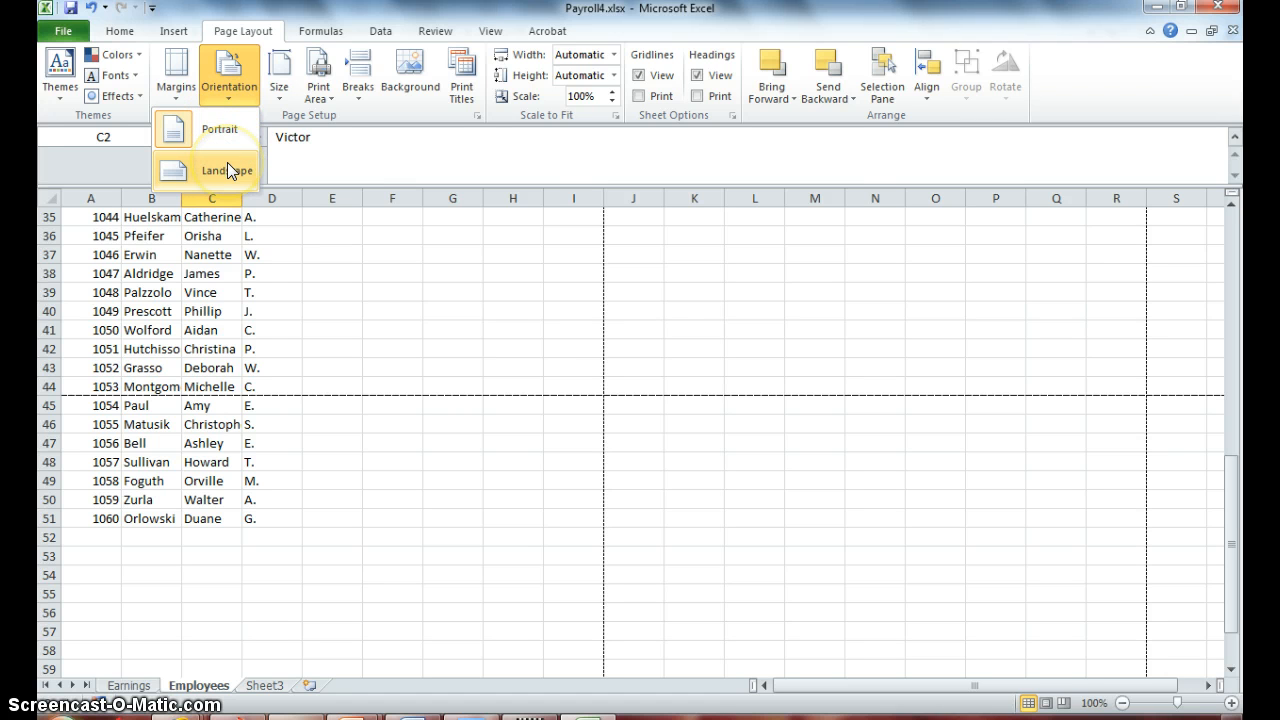
click(227, 170)
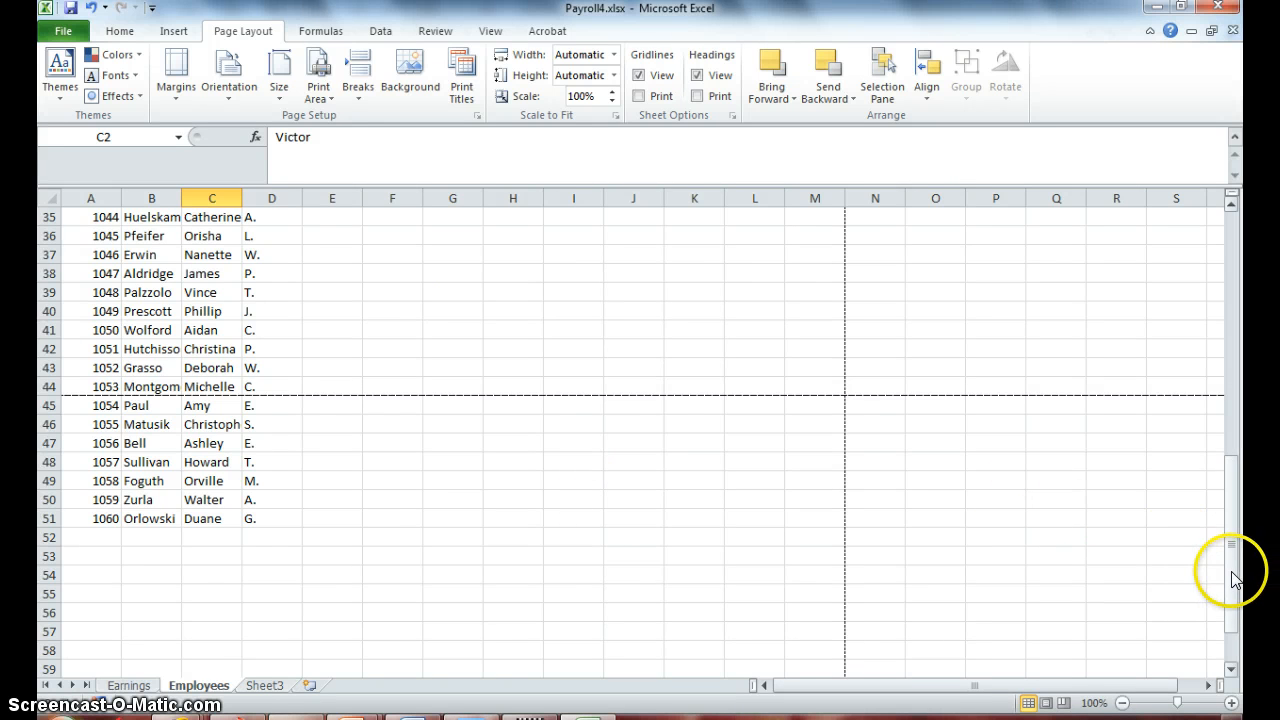
drag(1232, 566, 1220, 511)
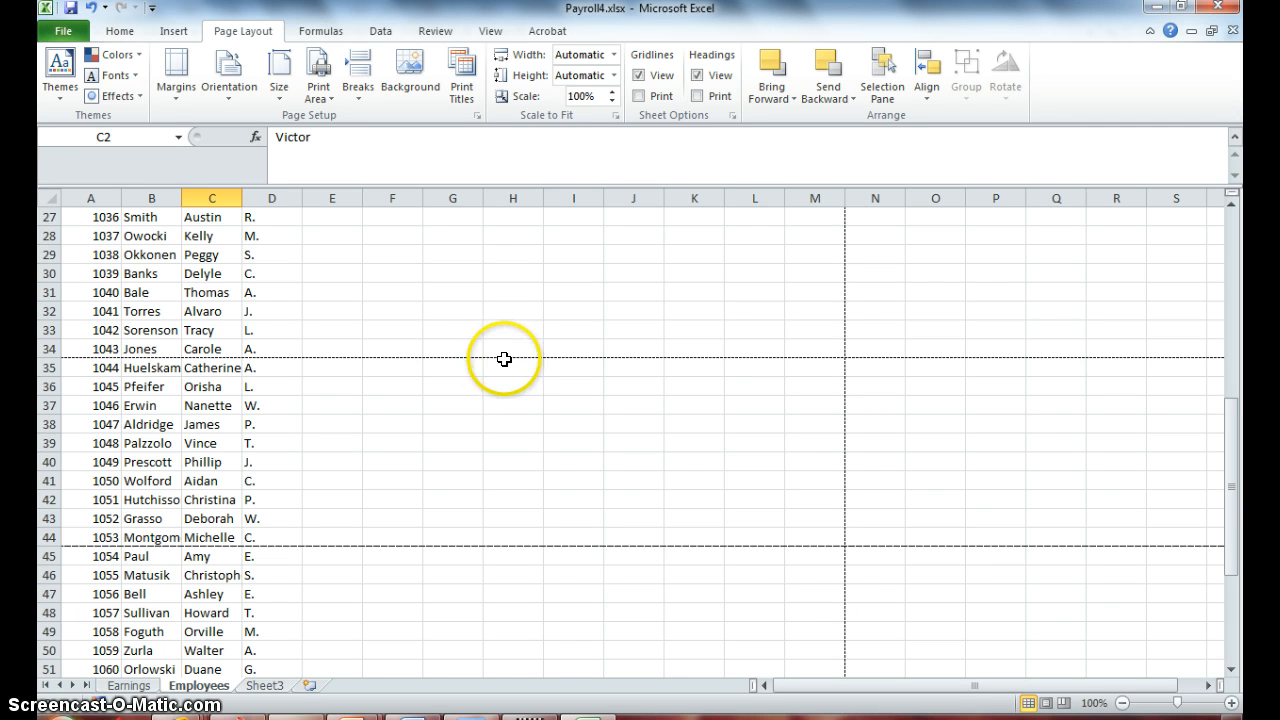
click(115, 349)
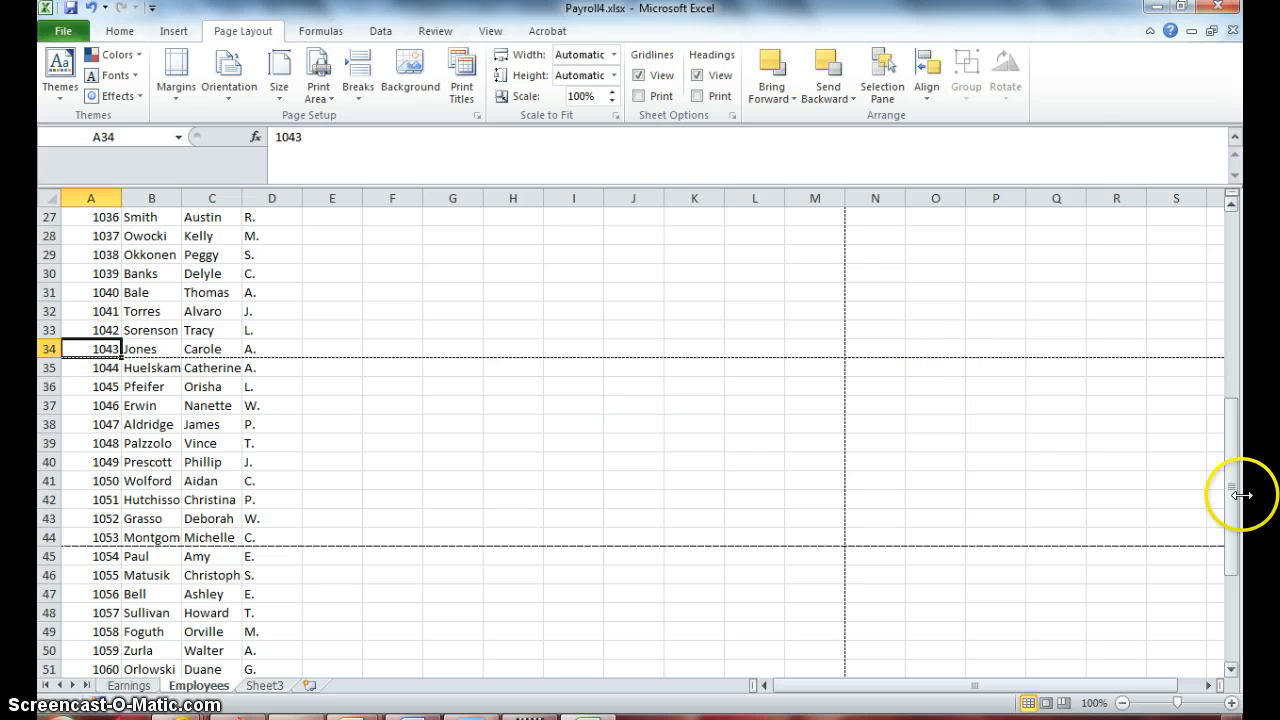
Step: Remove the manual page break above cell A45
mouse_move(1228, 510)
mouse_down()
mouse_move(1221, 286)
mouse_move(1231, 510)
mouse_up()
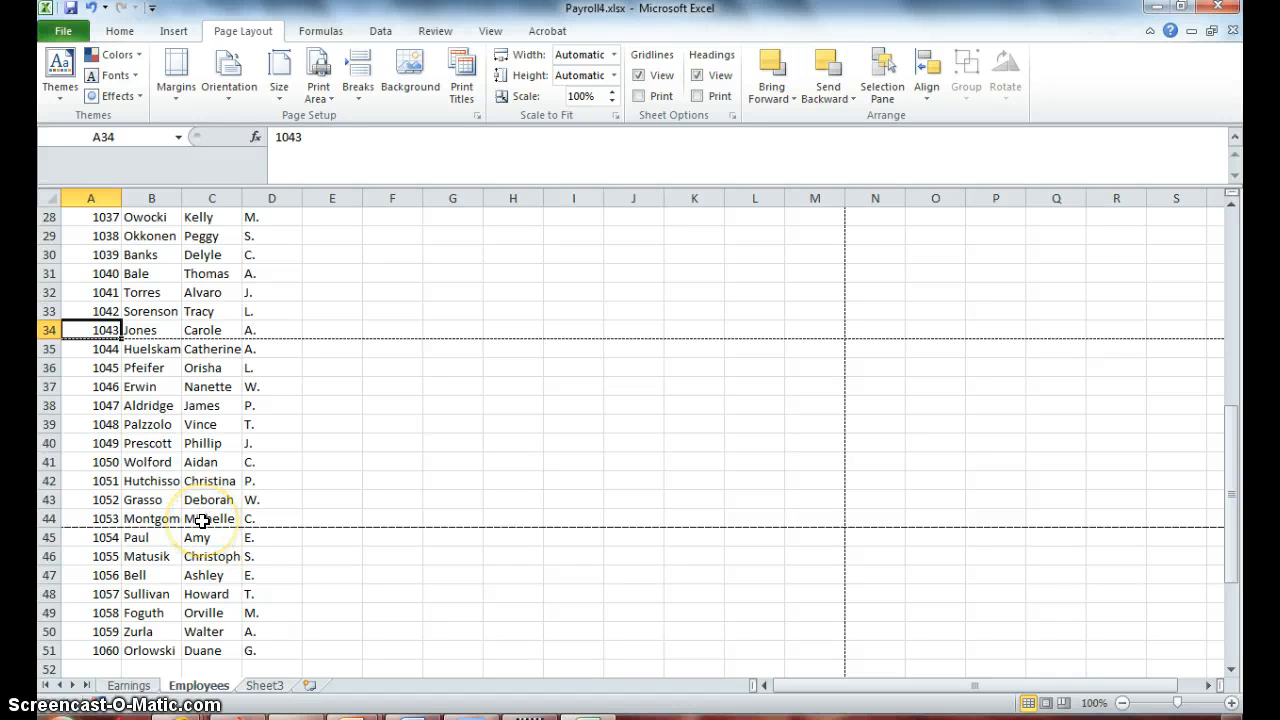
click(77, 539)
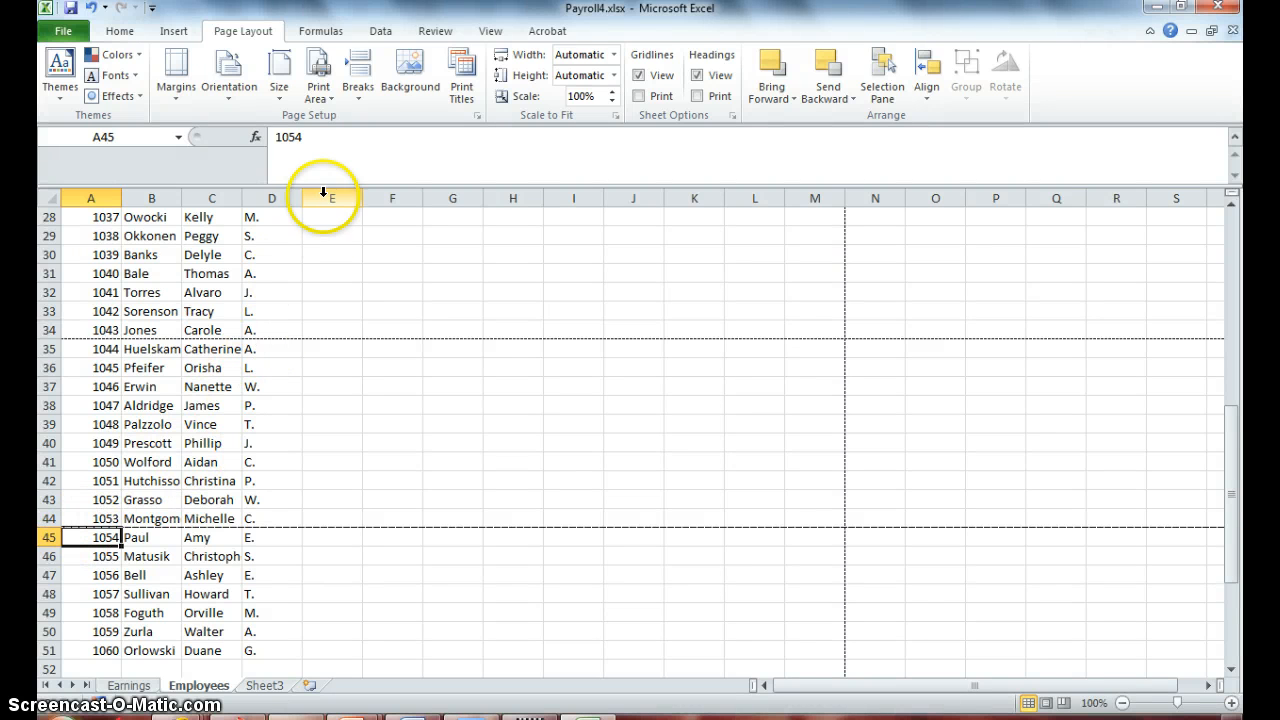
click(359, 93)
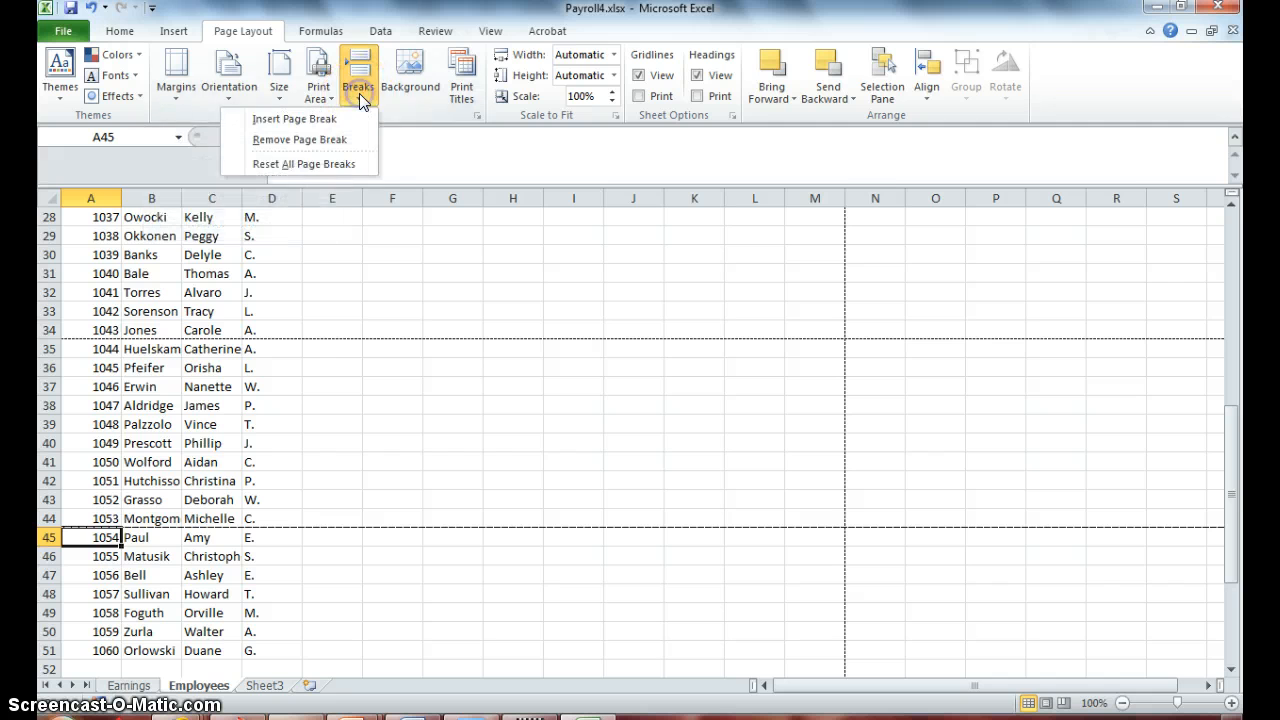
click(332, 137)
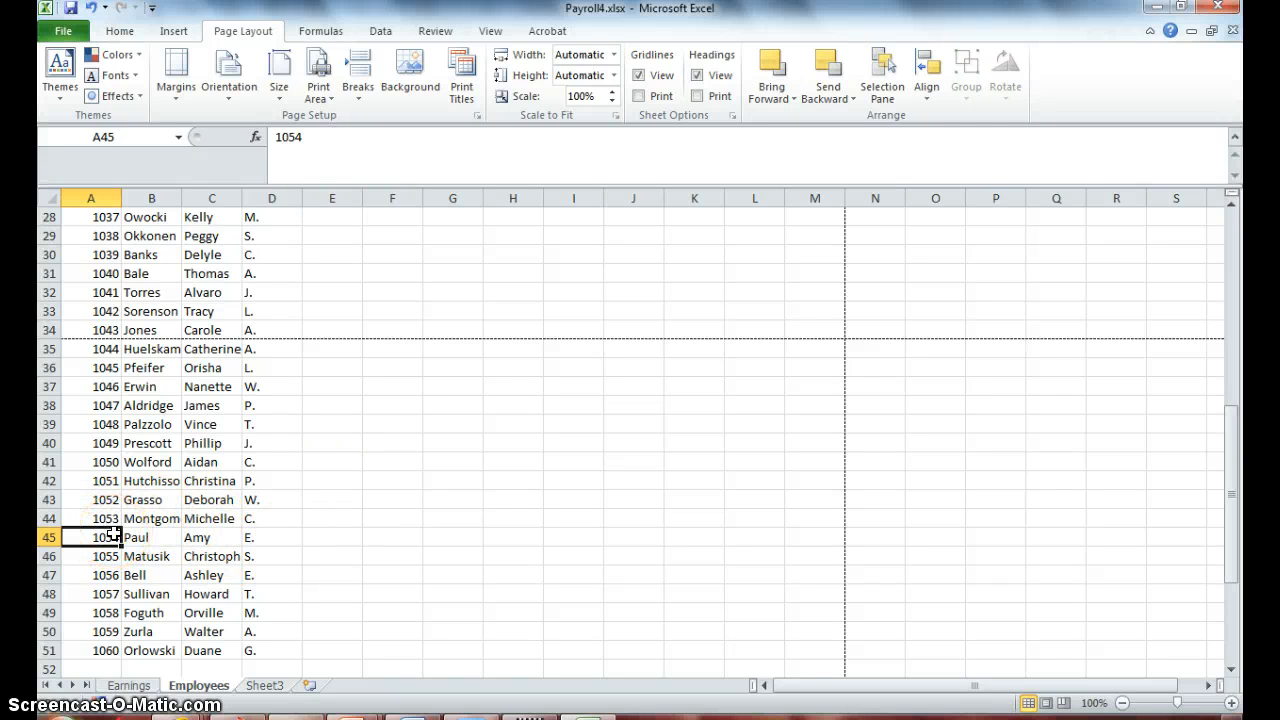
Step: Scale the Employees sheet to fit 1 page wide by 1 page tall and check the list for page breaks
click(93, 330)
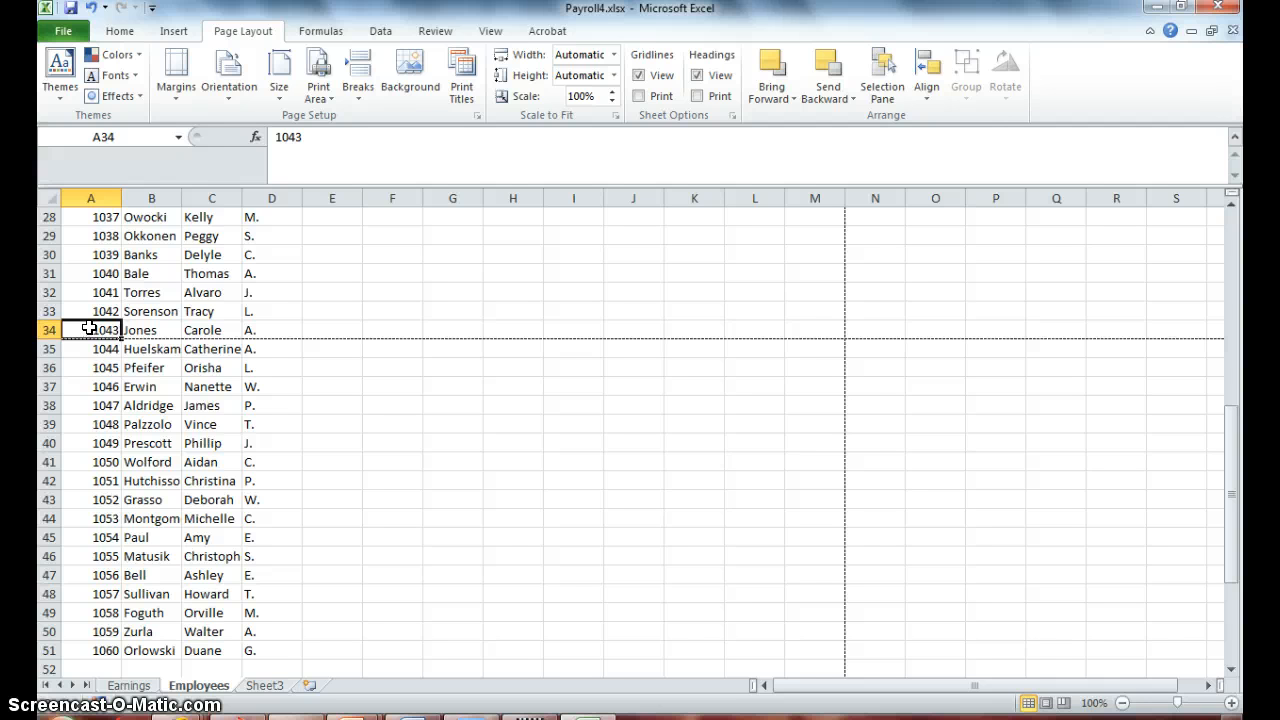
click(476, 117)
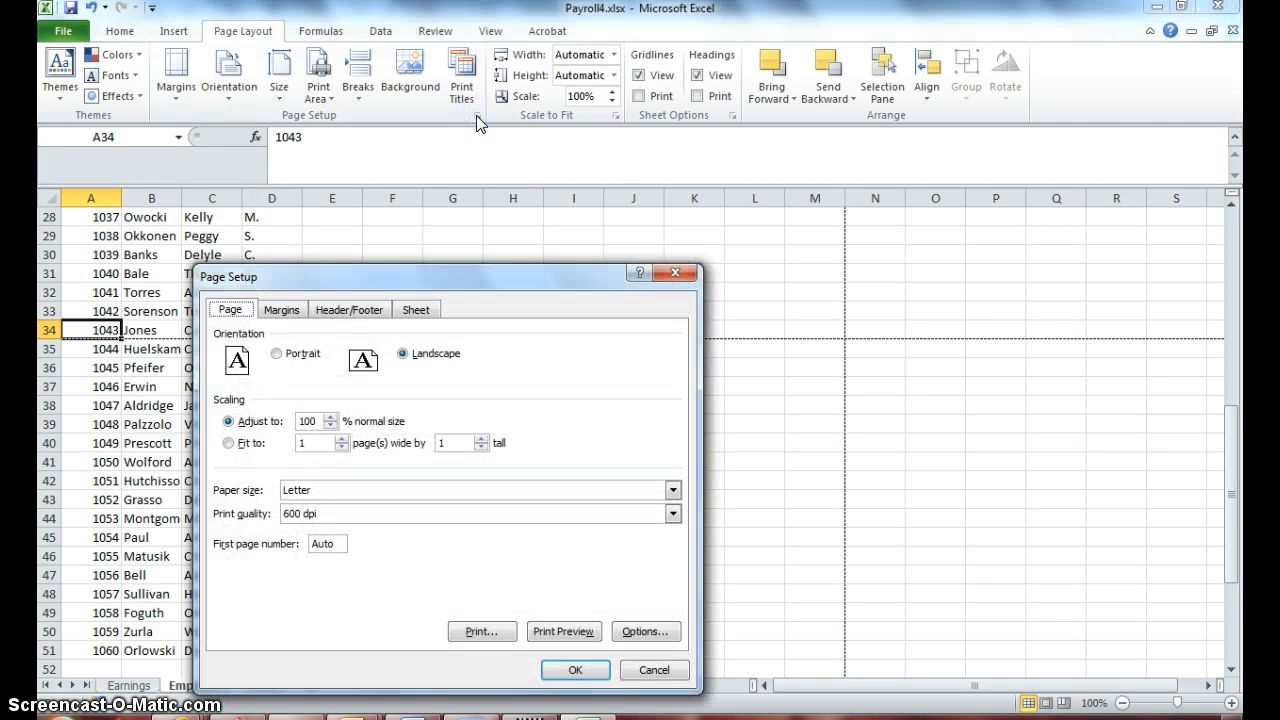
click(229, 445)
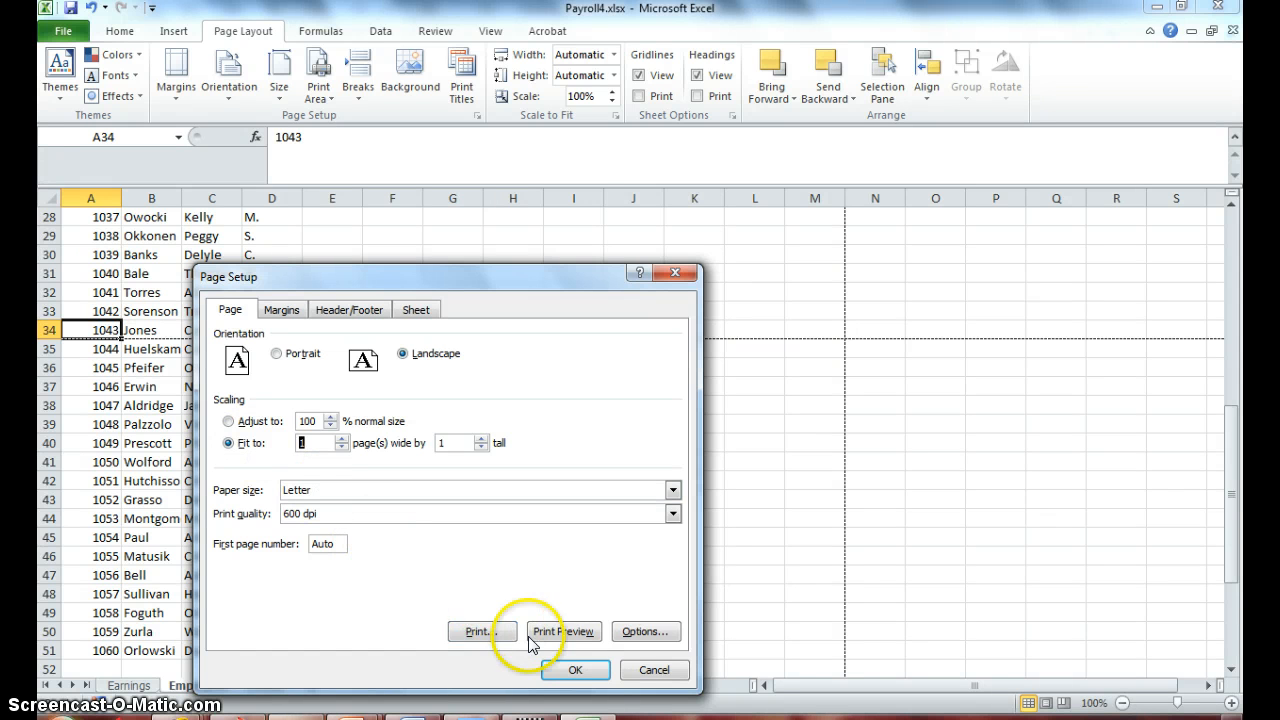
click(572, 670)
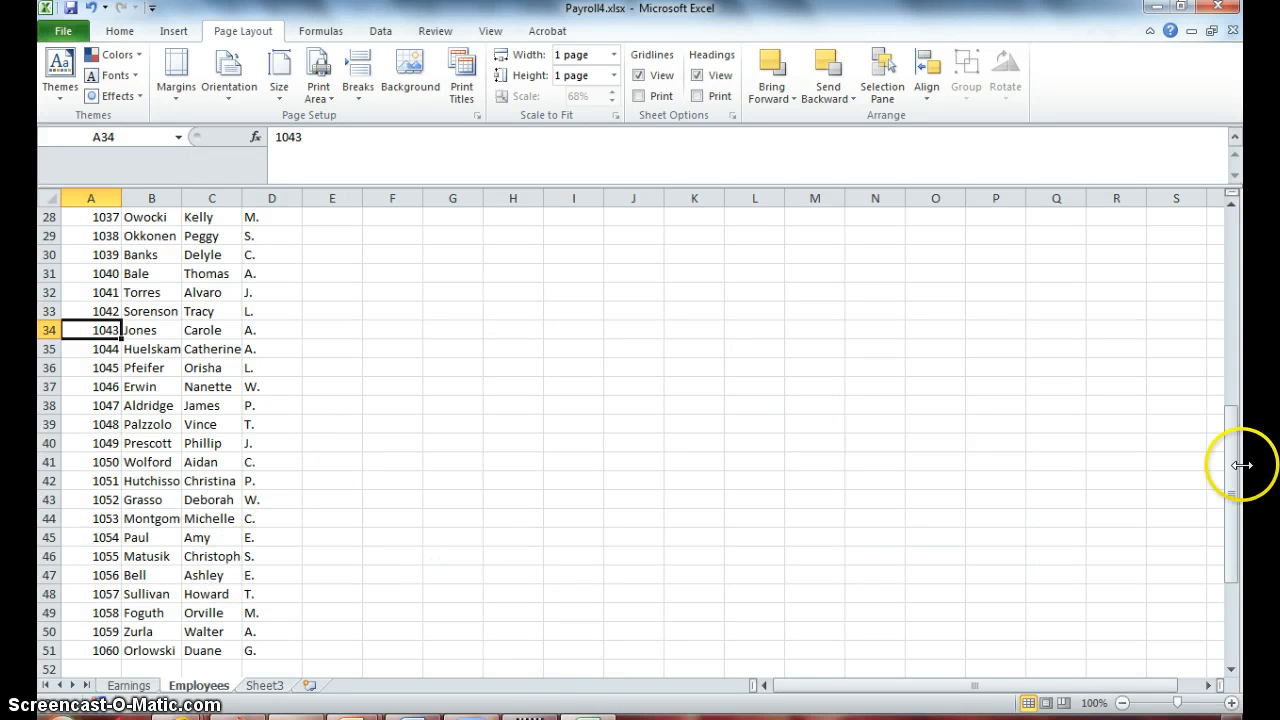
drag(1233, 466, 1232, 440)
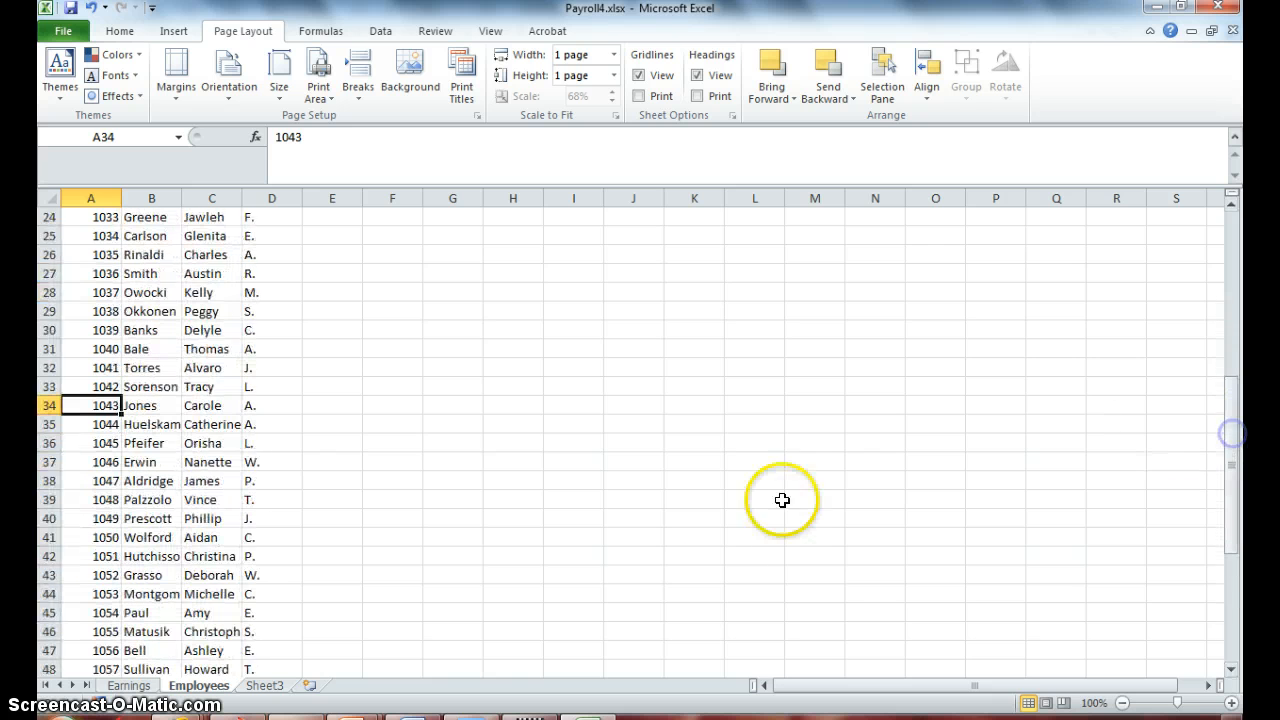
Step: Examine the Earnings sheet's page divisions down to its last row in Page Break Preview, and return it to Normal view
click(138, 690)
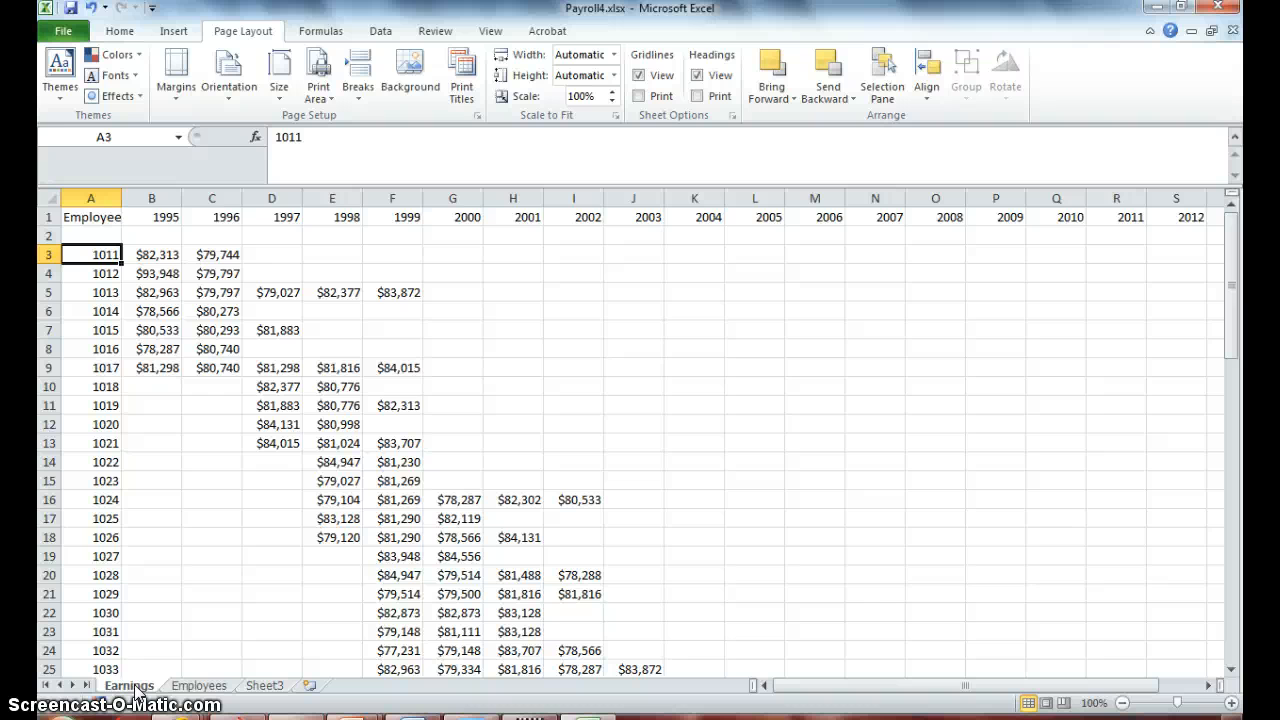
click(494, 31)
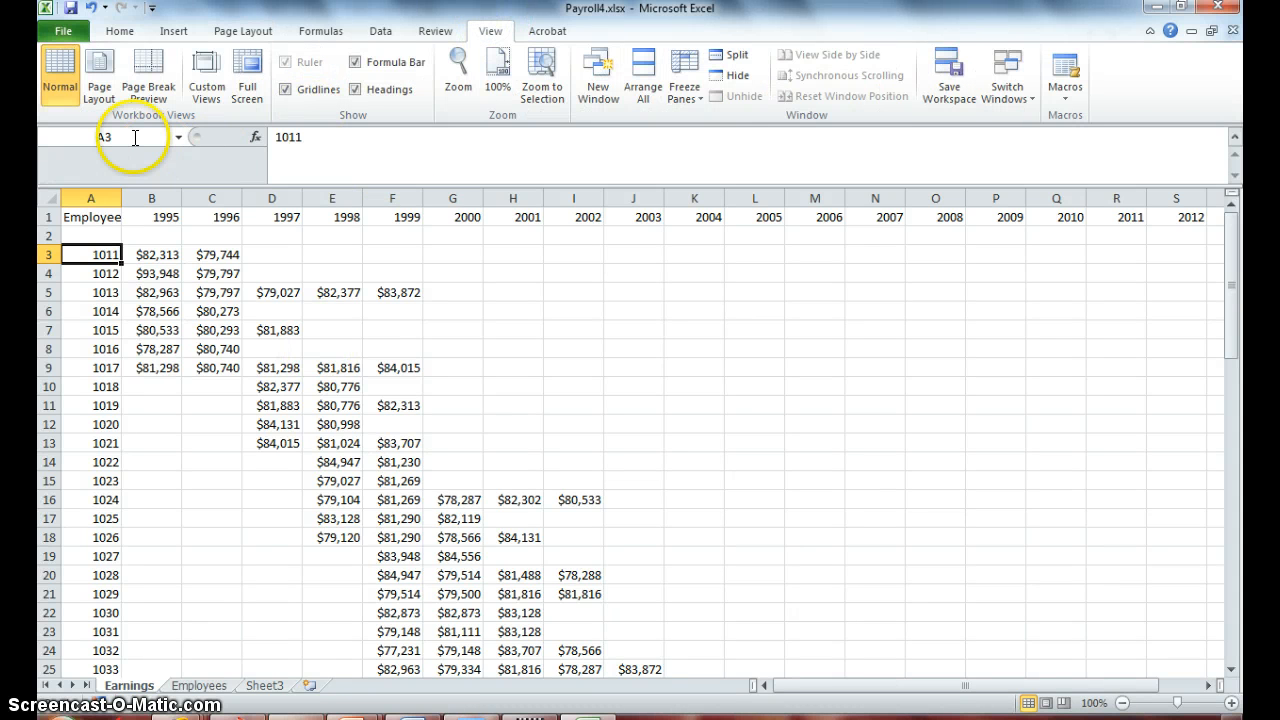
click(149, 74)
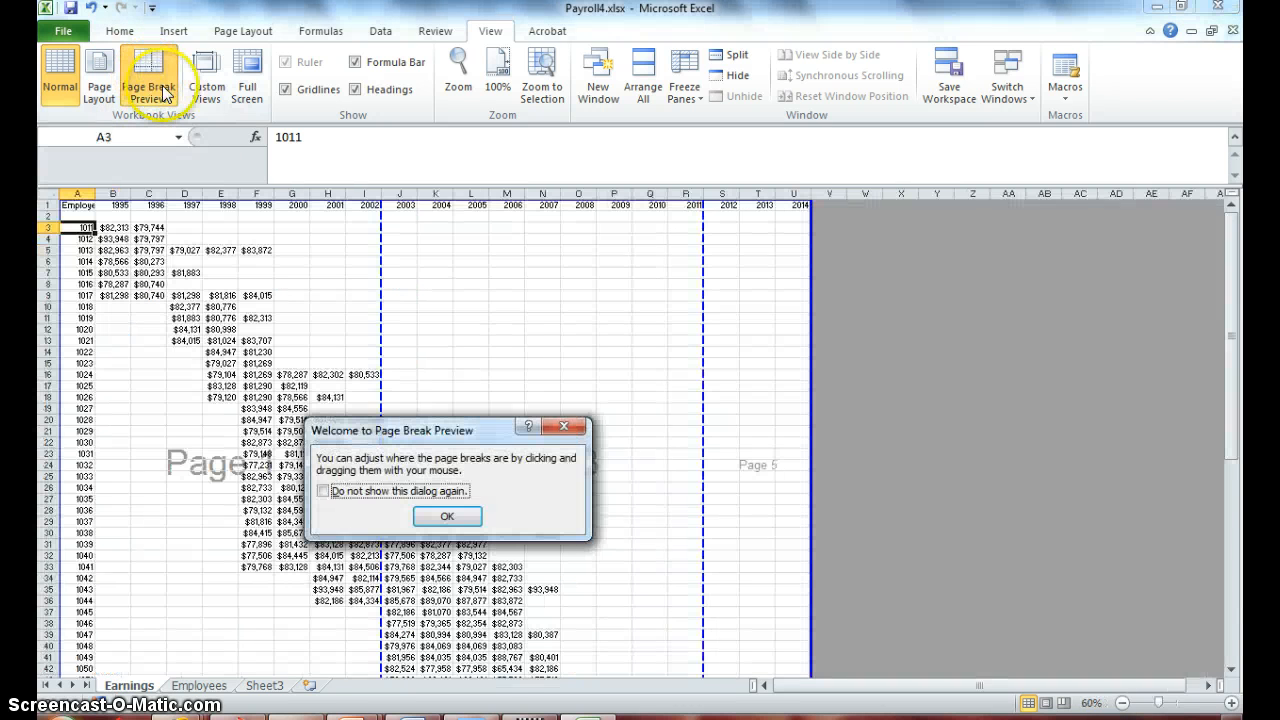
click(447, 517)
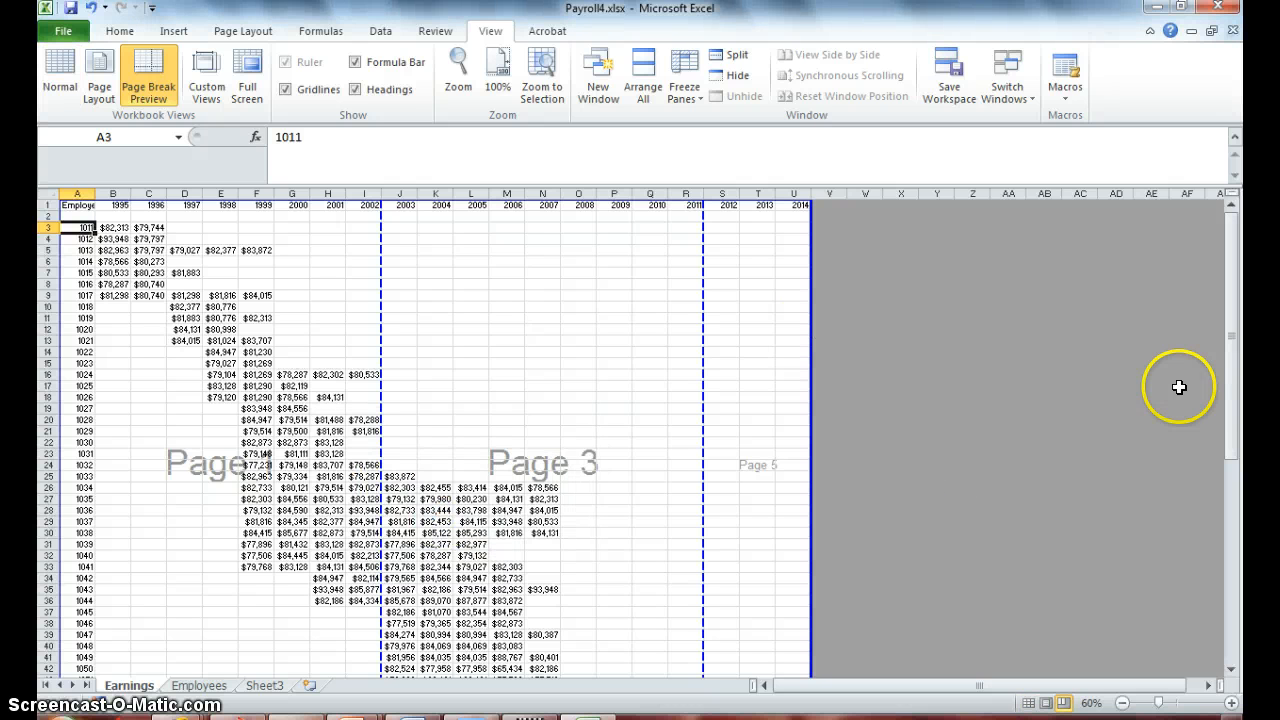
drag(1232, 384, 1238, 612)
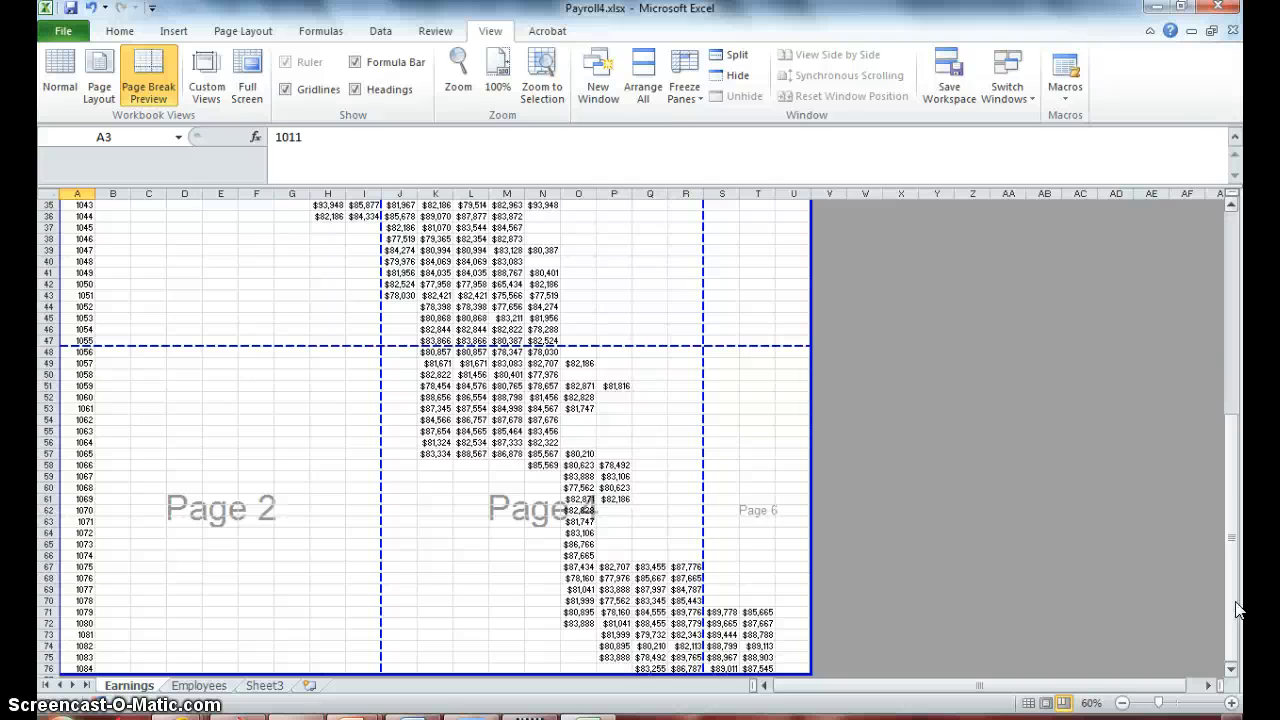
click(68, 74)
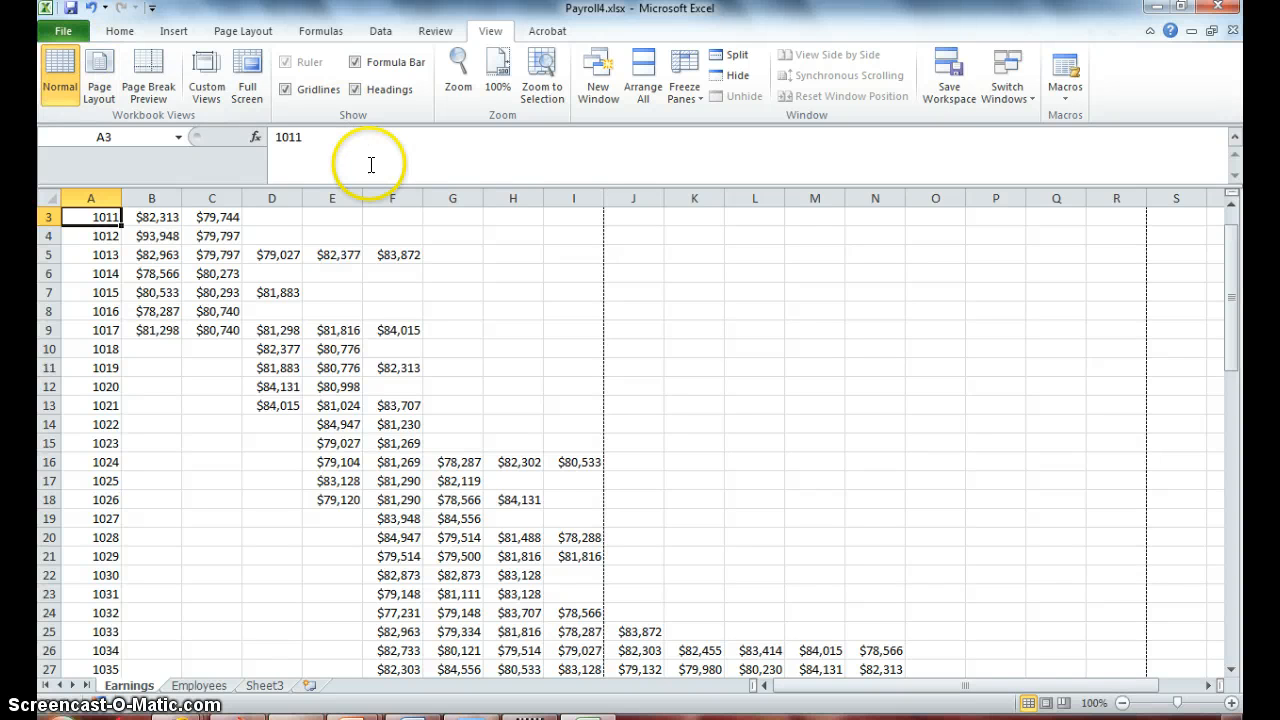
click(57, 84)
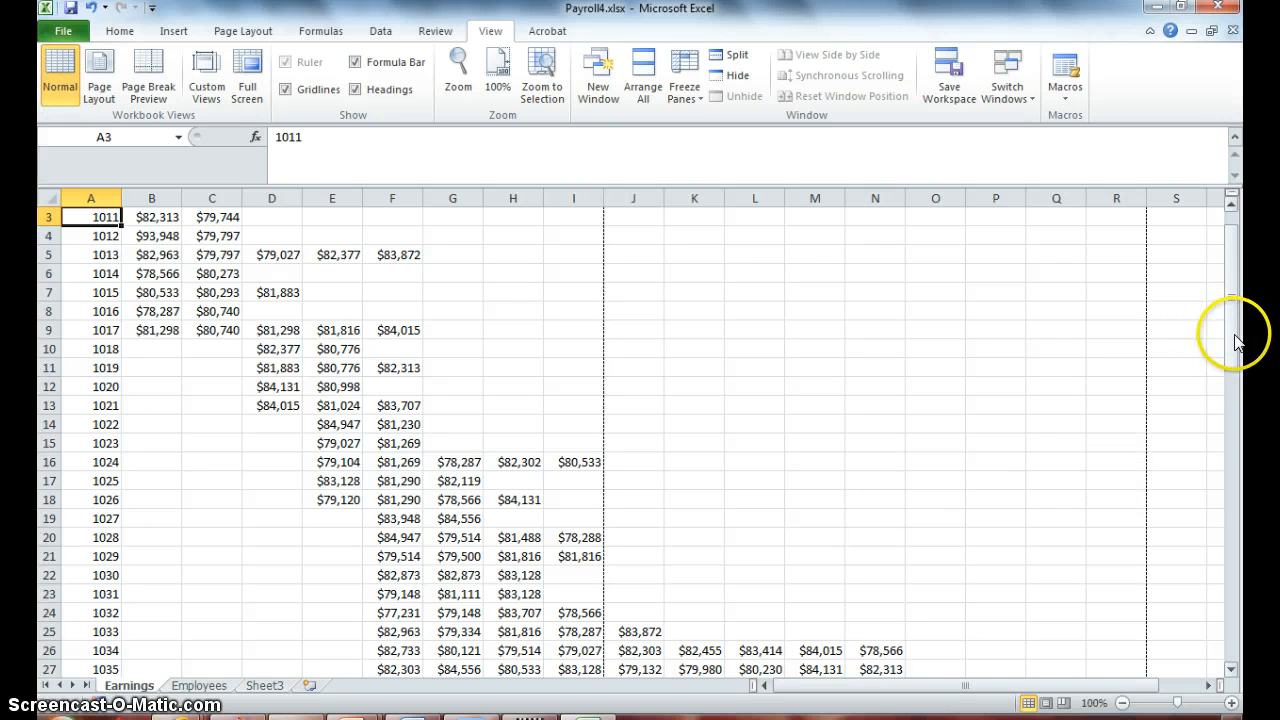
Step: Insert a horizontal page break above cell A31 on the Earnings sheet
drag(1234, 336, 1234, 486)
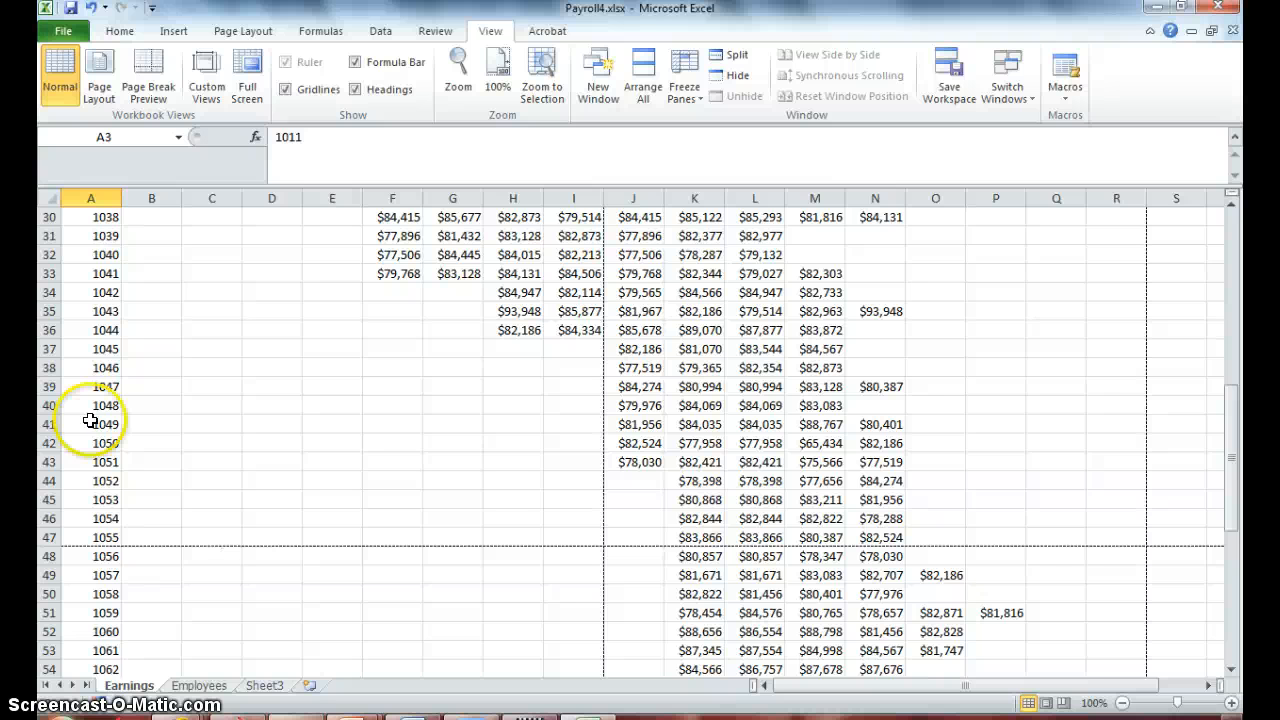
click(95, 236)
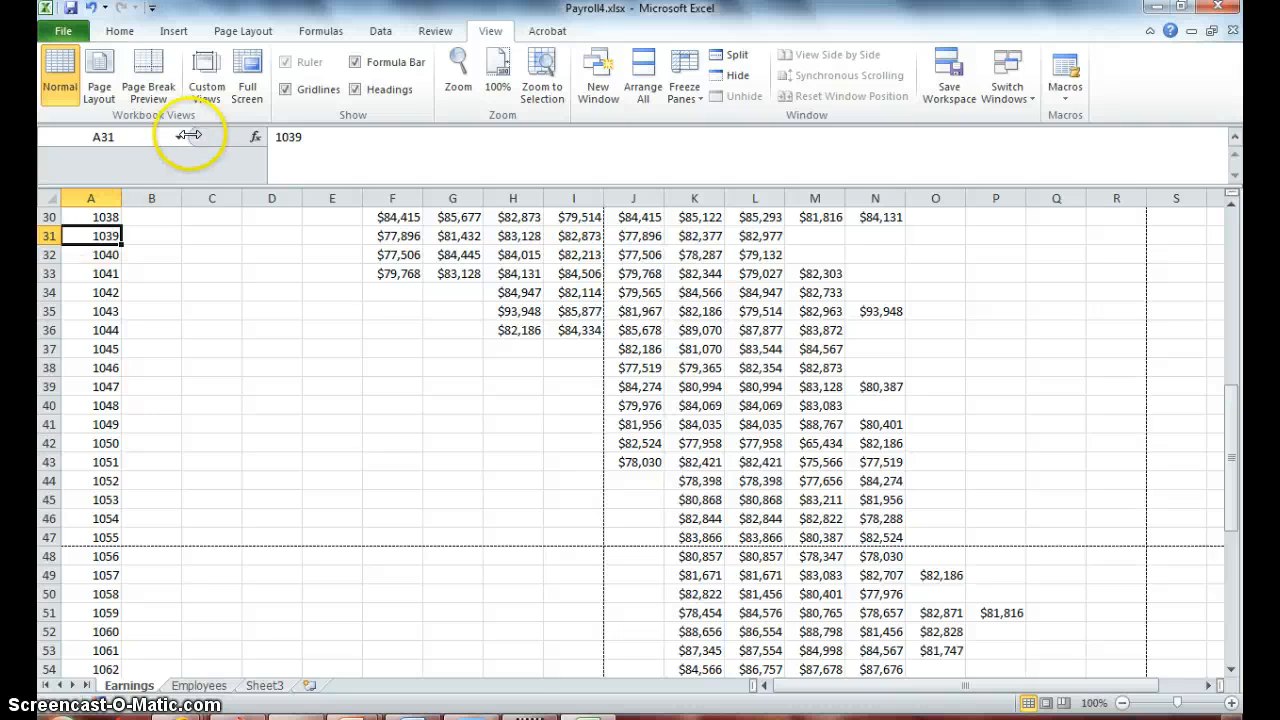
click(247, 31)
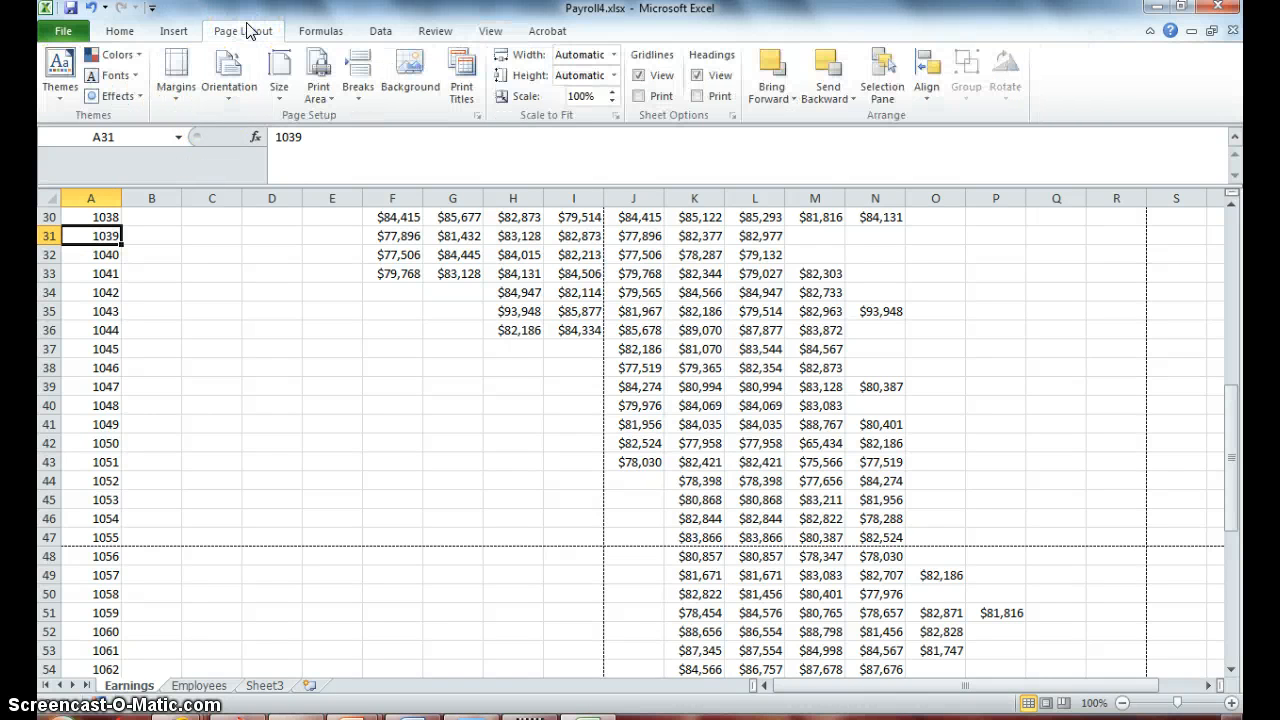
click(356, 98)
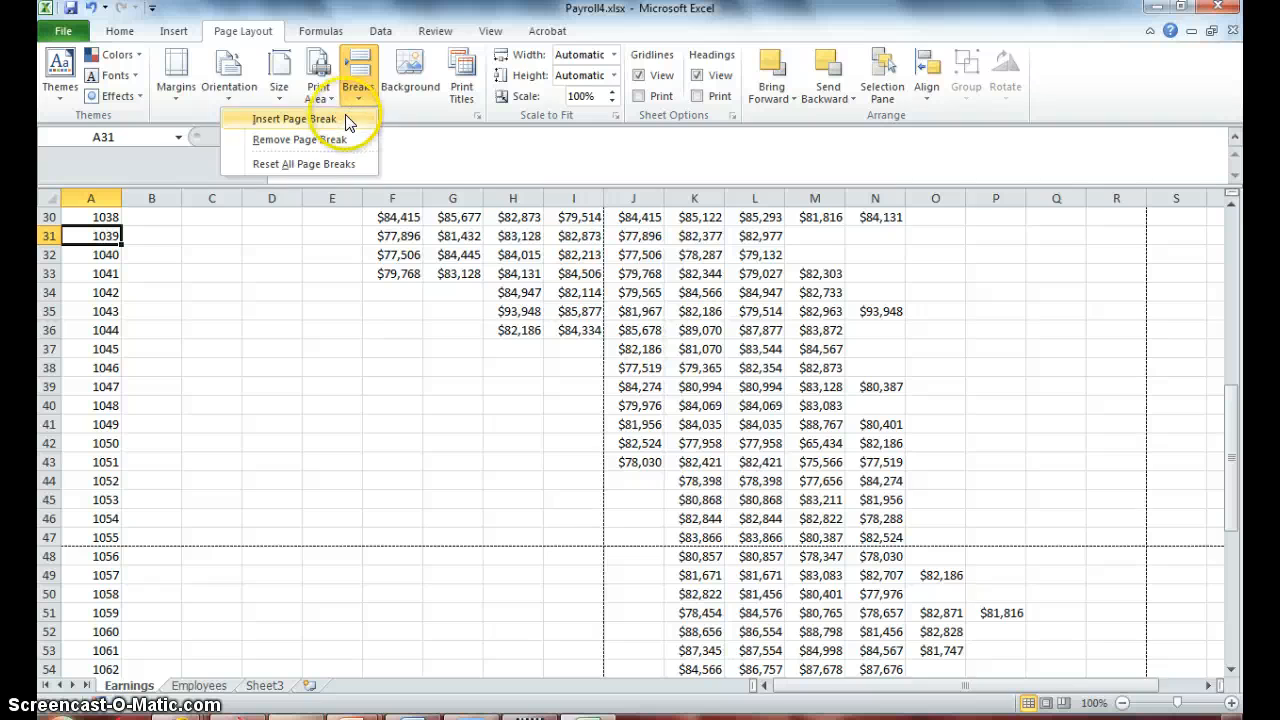
click(343, 124)
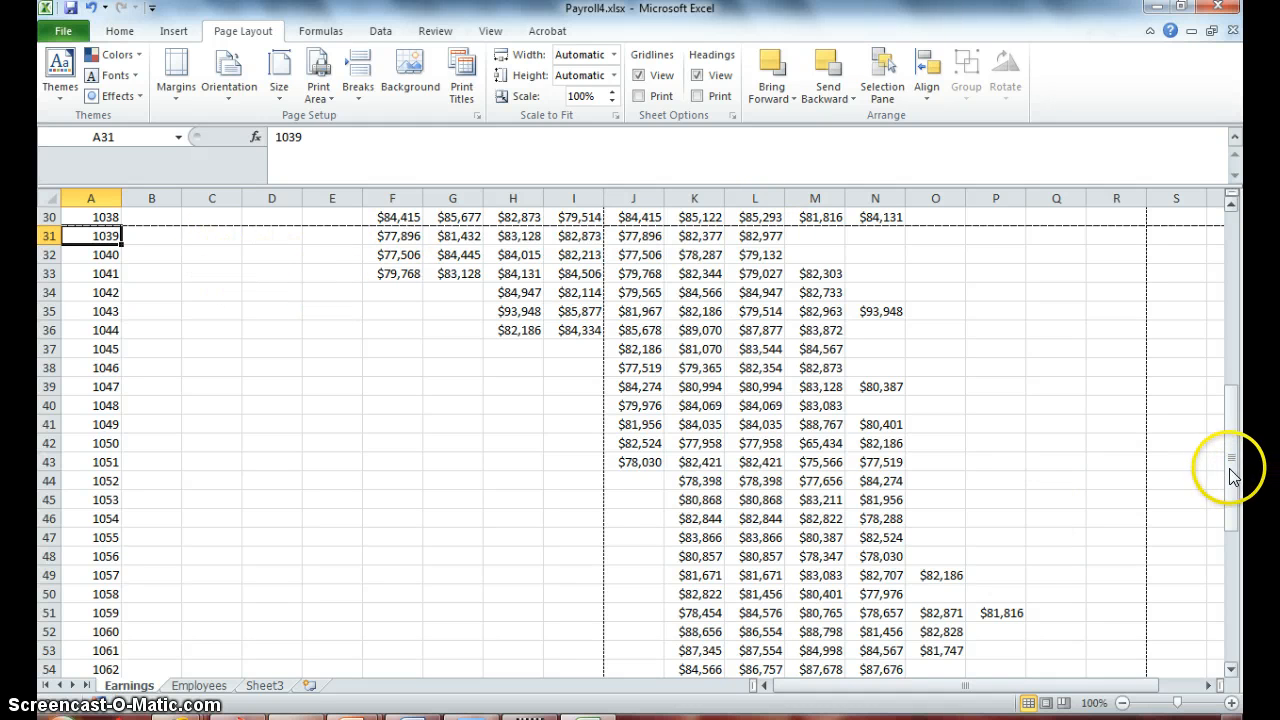
Step: Check the page break between rows 30 and 31 on the Earnings sheet and save the workbook
drag(1232, 460, 1206, 378)
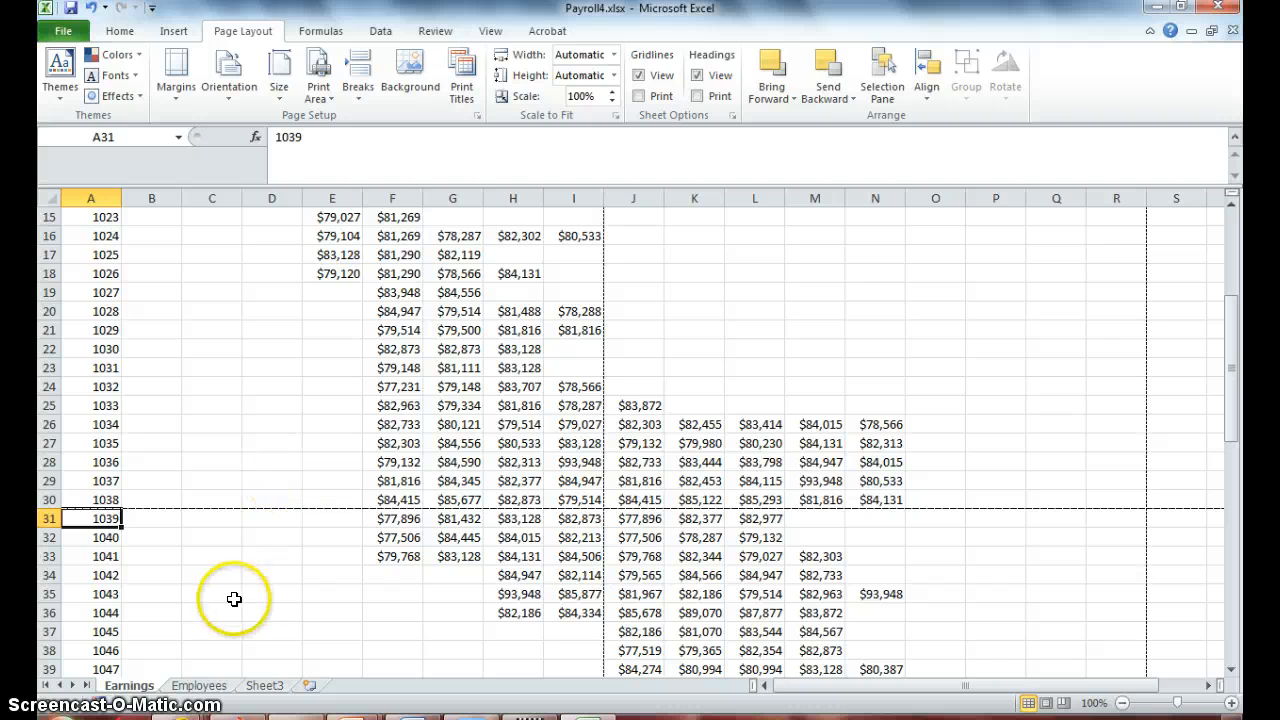
click(193, 445)
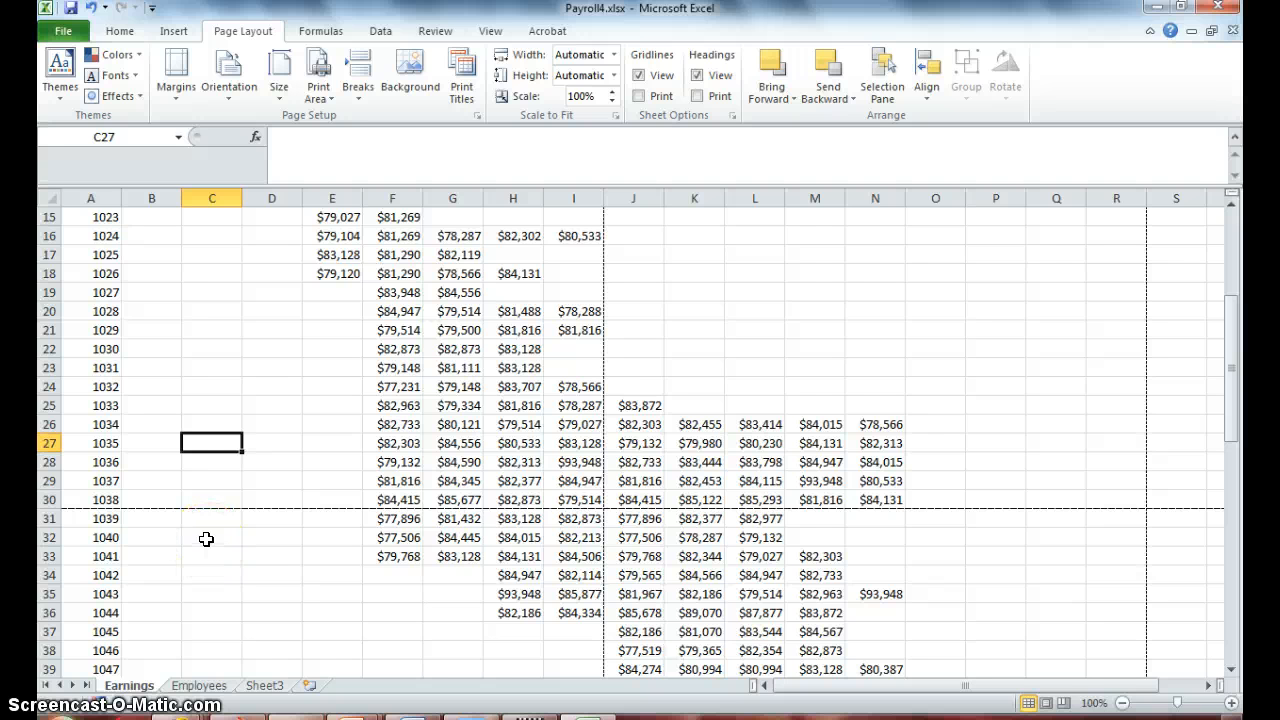
click(70, 9)
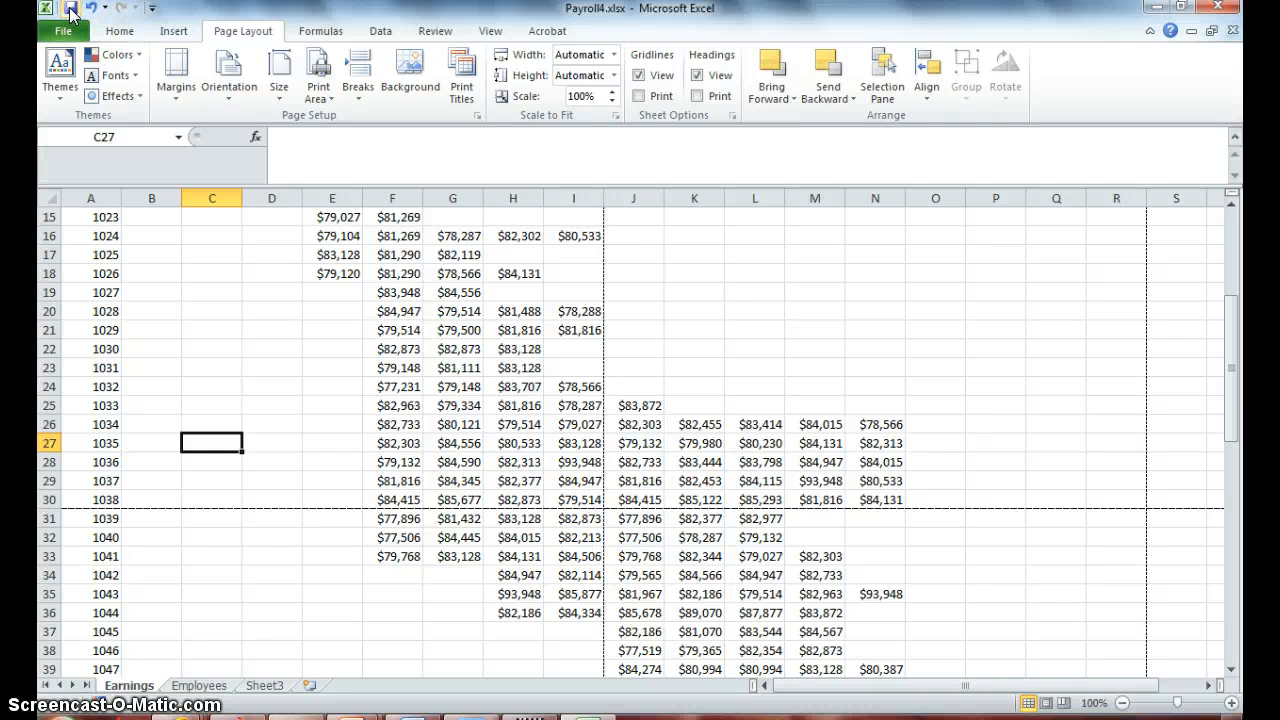